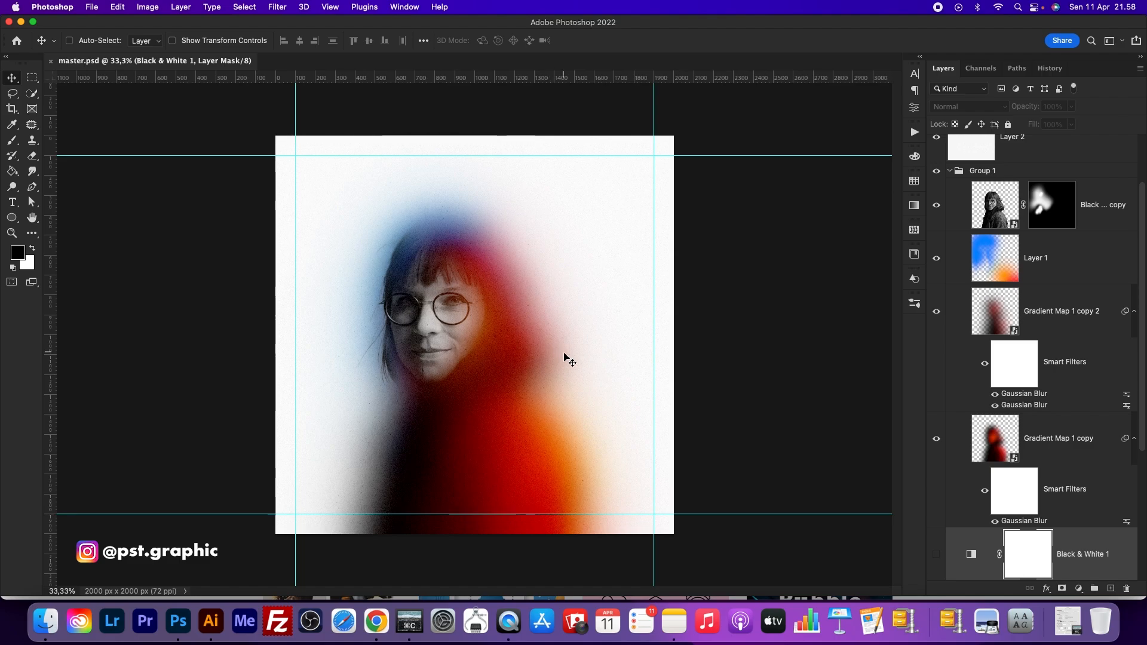
Create a new 2000 x 2000 px document at 72 pixels/inch in RGB Color with a white background.
{"action": "left_click", "coordinate": [94, 11]}
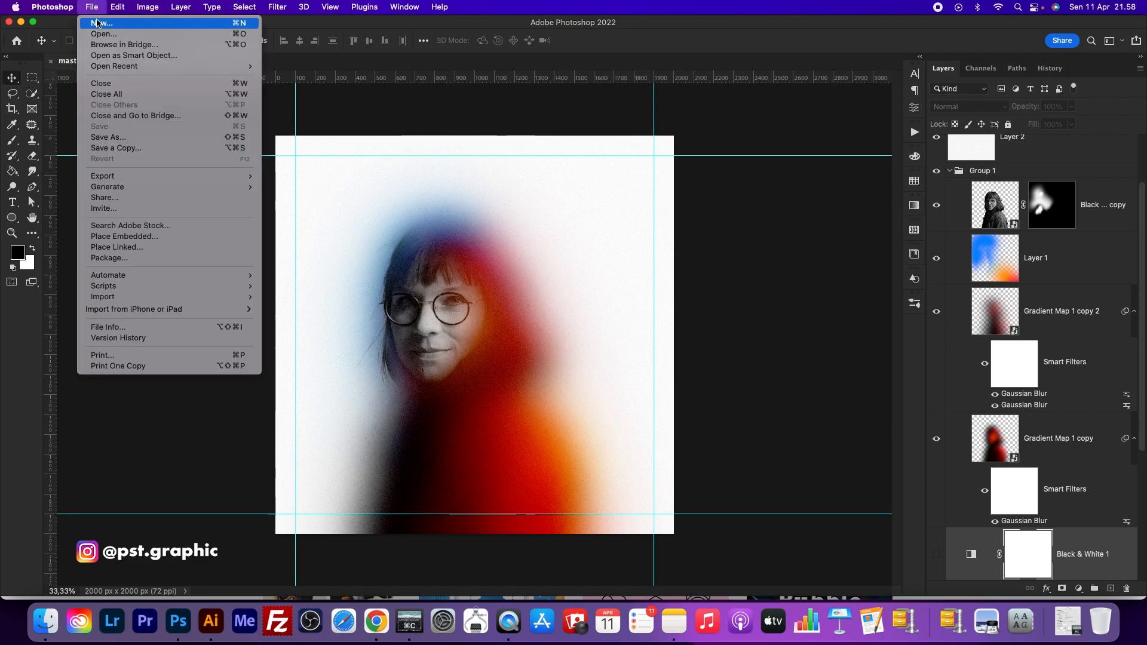
{"action": "left_click", "coordinate": [161, 28]}
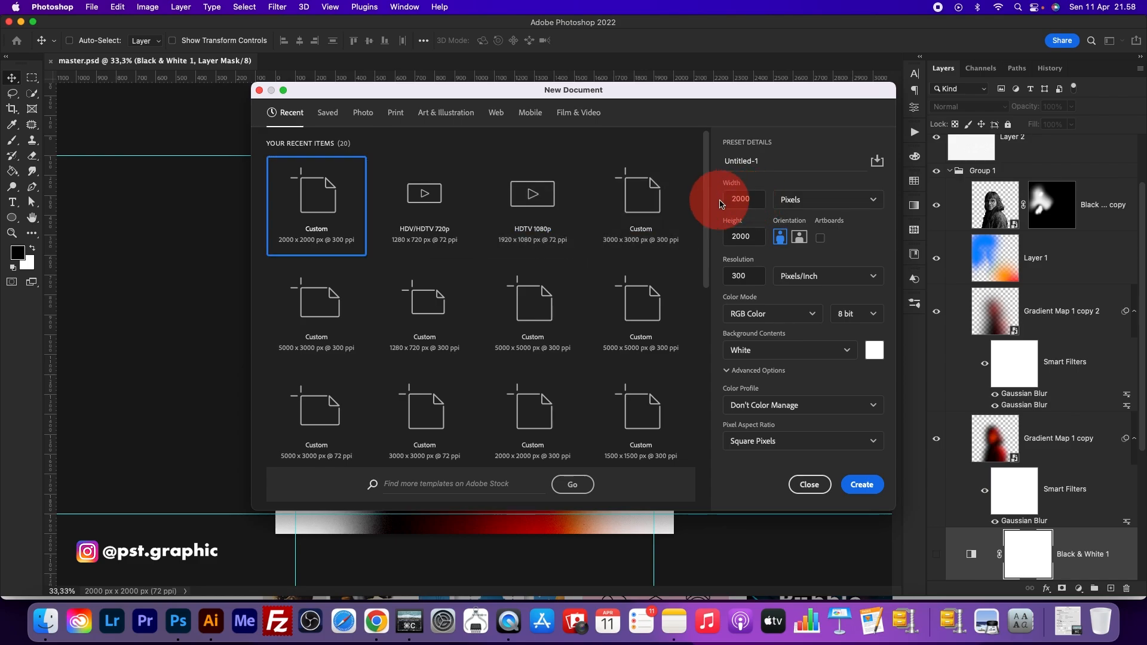
{"action": "left_click", "coordinate": [719, 237]}
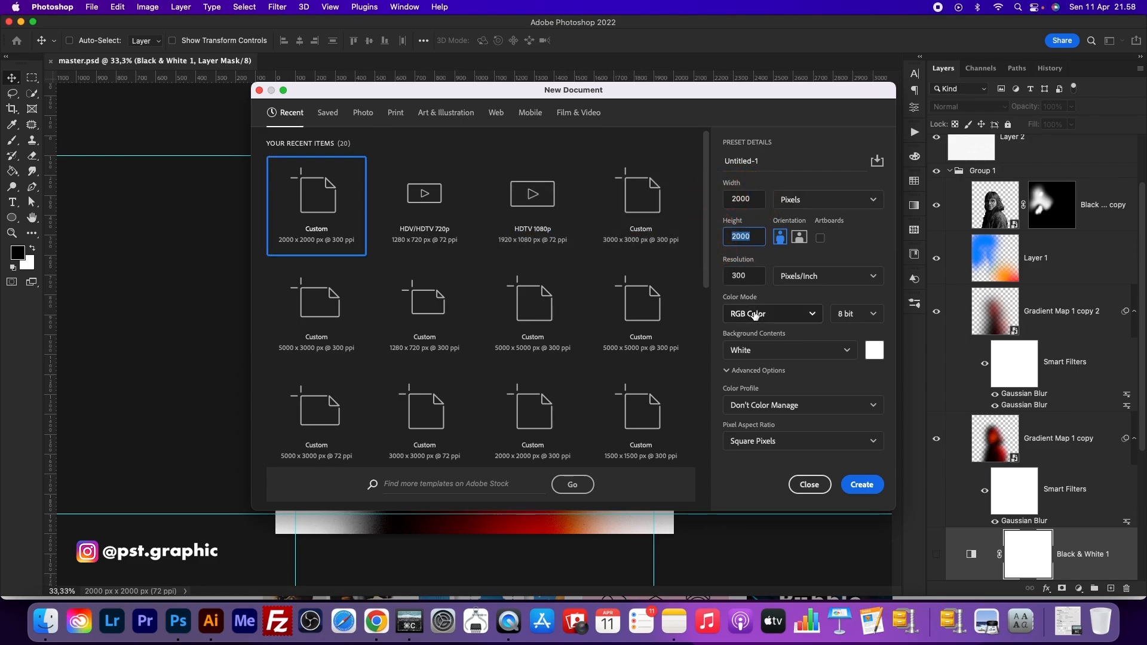
{"action": "left_click", "coordinate": [717, 277]}
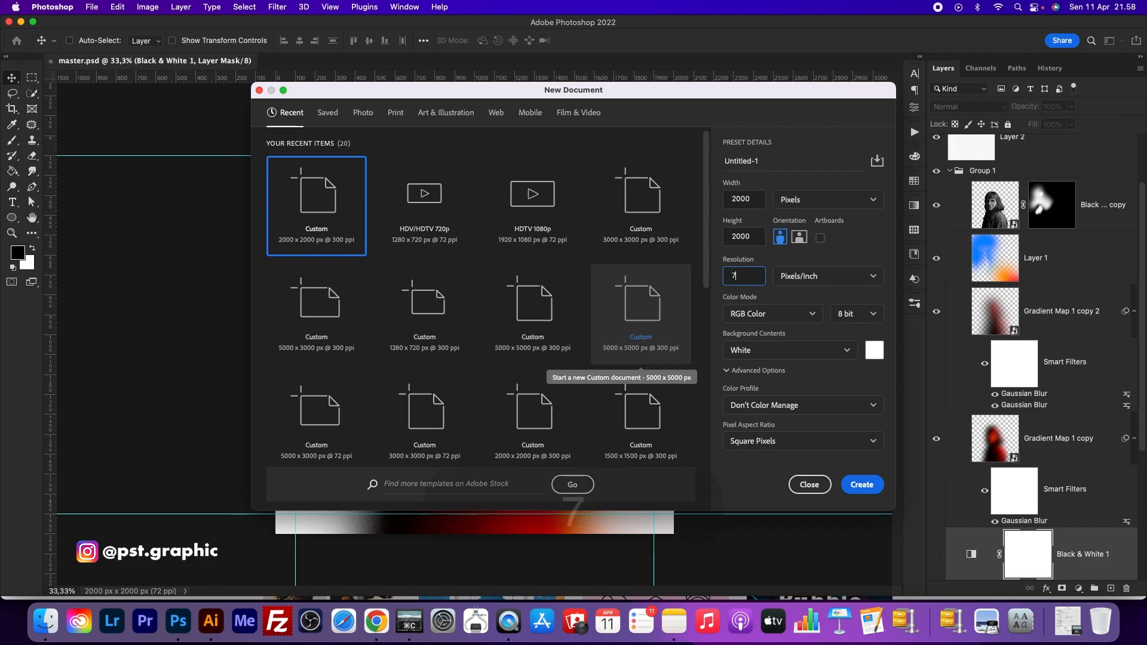
{"action": "type", "text": "72"}
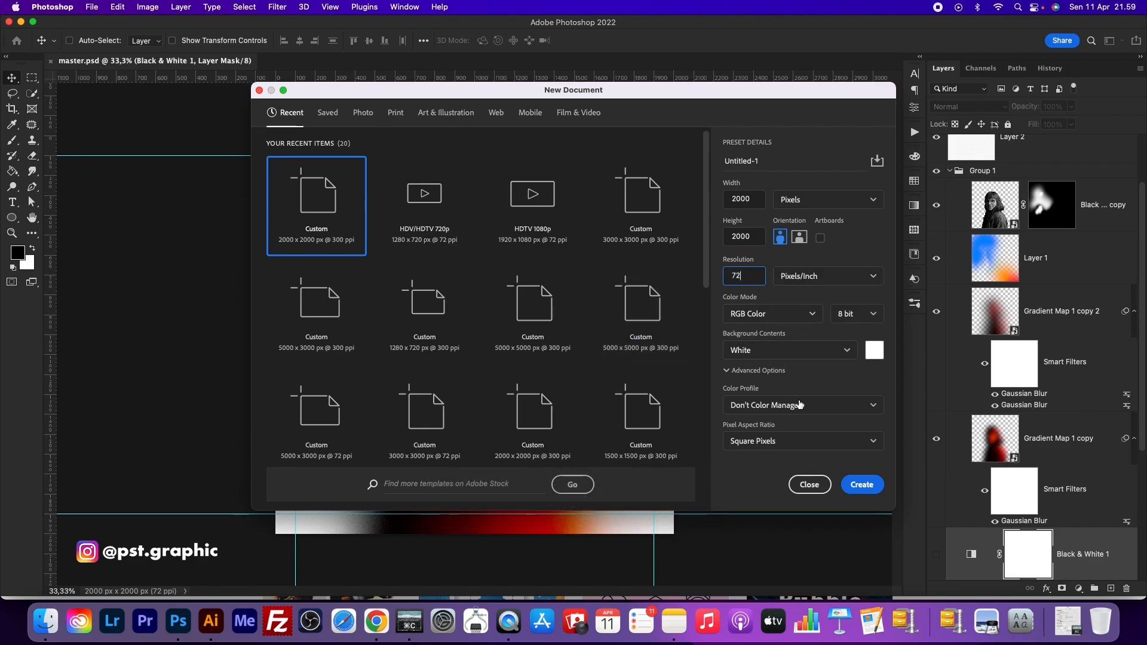
{"action": "left_click", "coordinate": [863, 486]}
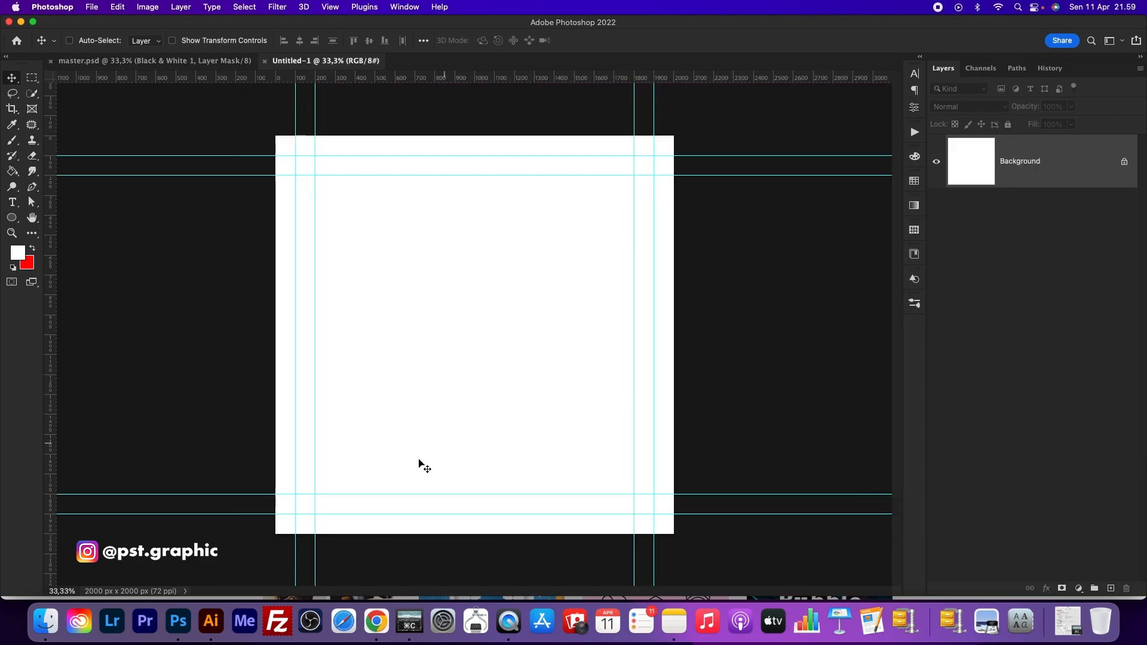
Place the portrait JPG from the "11 blurry grainy cover" folder, scaled to about 105% so the woman fills the canvas centre.
{"action": "left_click", "coordinate": [50, 618]}
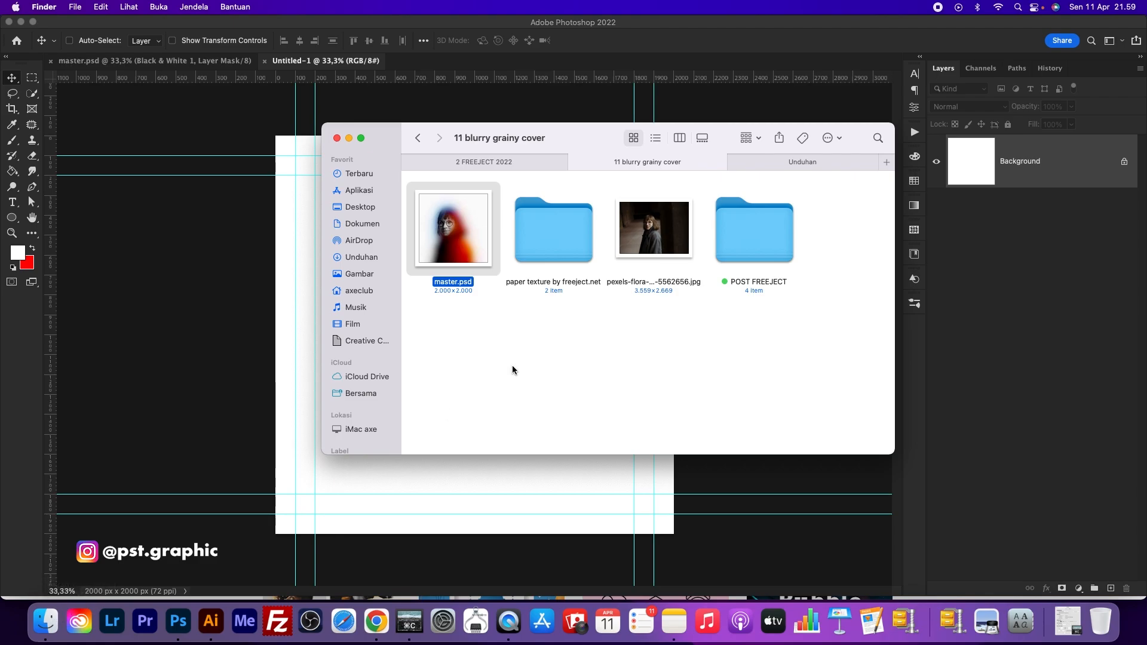
{"action": "left_click_drag", "start_coordinate": [653, 251], "coordinate": [486, 484]}
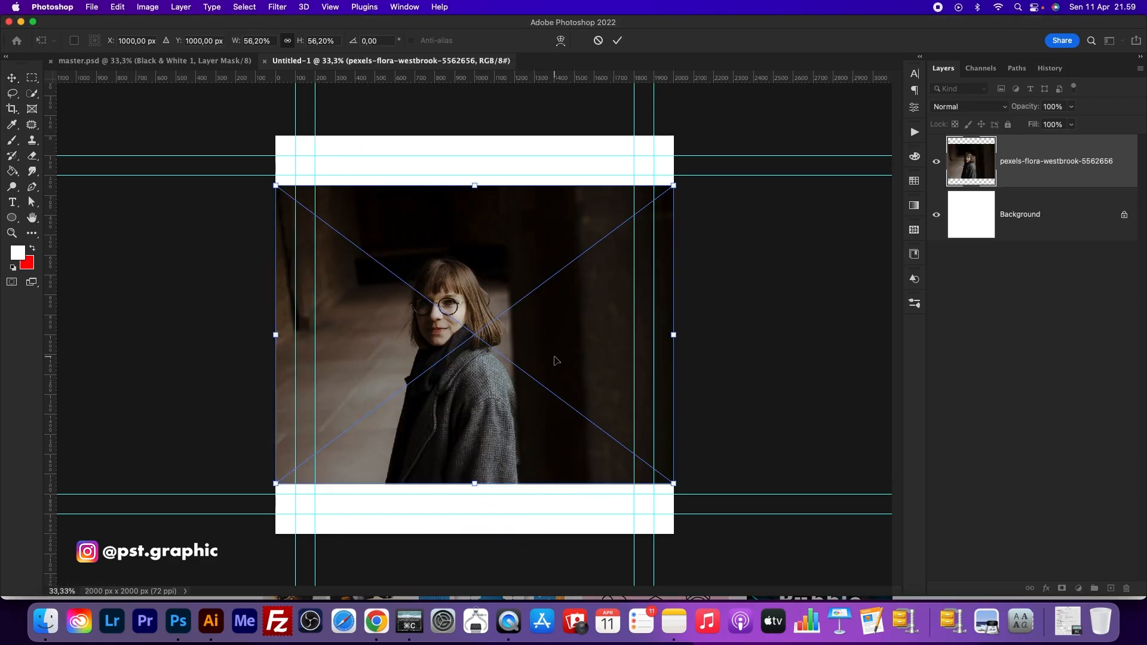
{"action": "key", "text": "super+minus"}
{"action": "left_click_drag", "start_coordinate": [622, 447], "coordinate": [754, 543]}
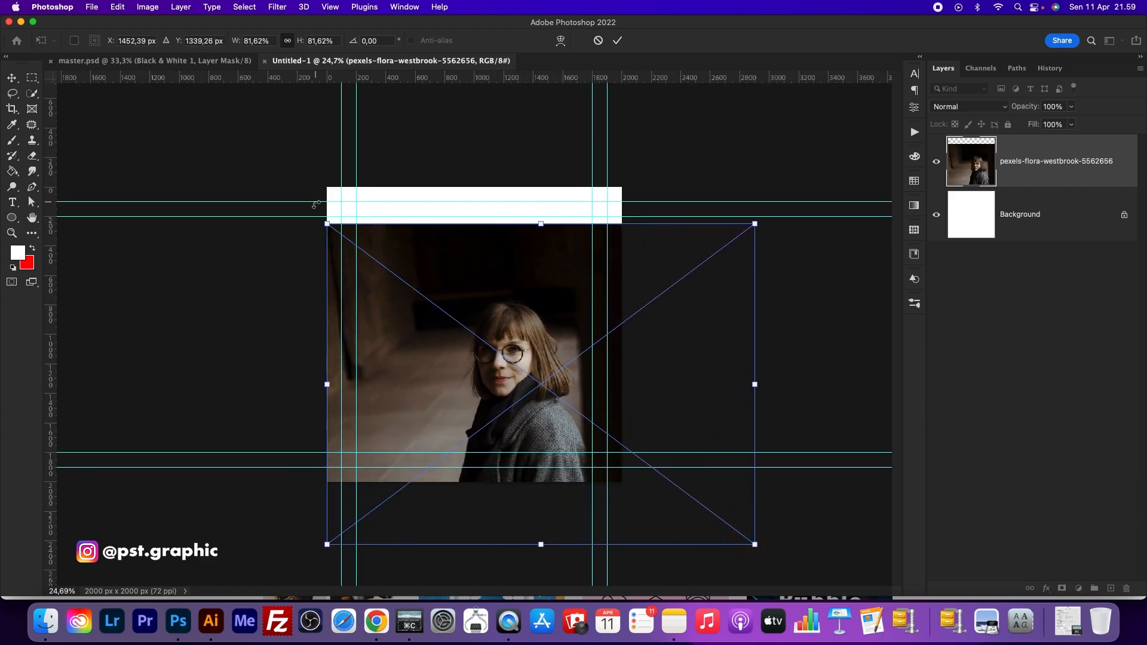
{"action": "left_click_drag", "start_coordinate": [327, 224], "coordinate": [203, 131]}
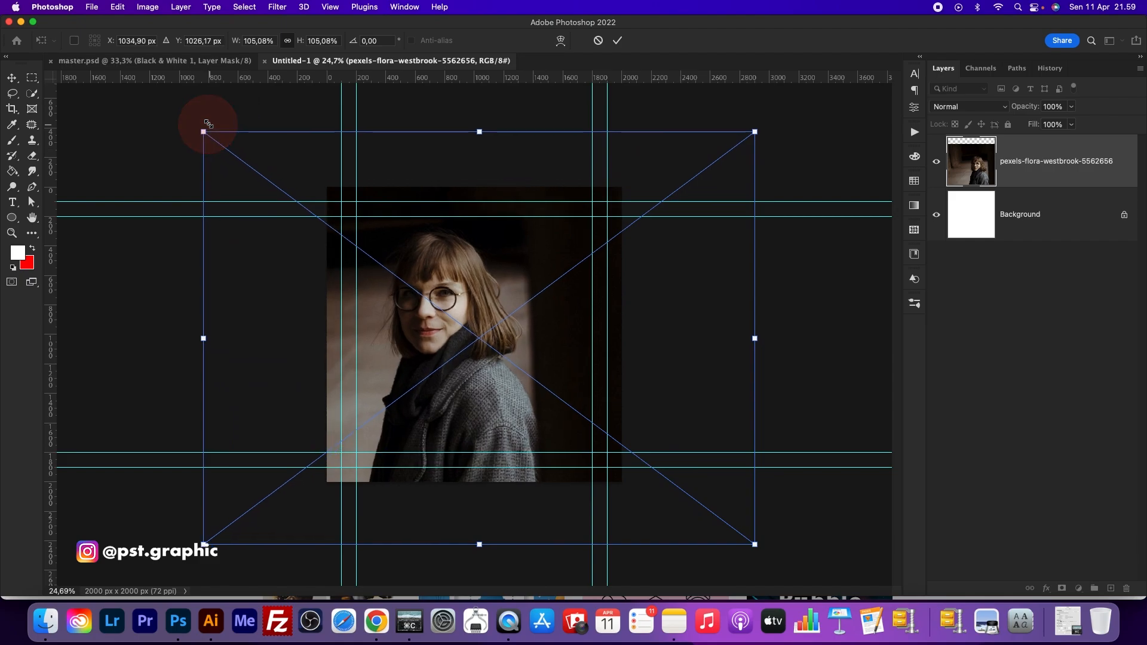
{"action": "left_click_drag", "start_coordinate": [404, 276], "coordinate": [423, 282]}
{"action": "key", "text": "Return"}
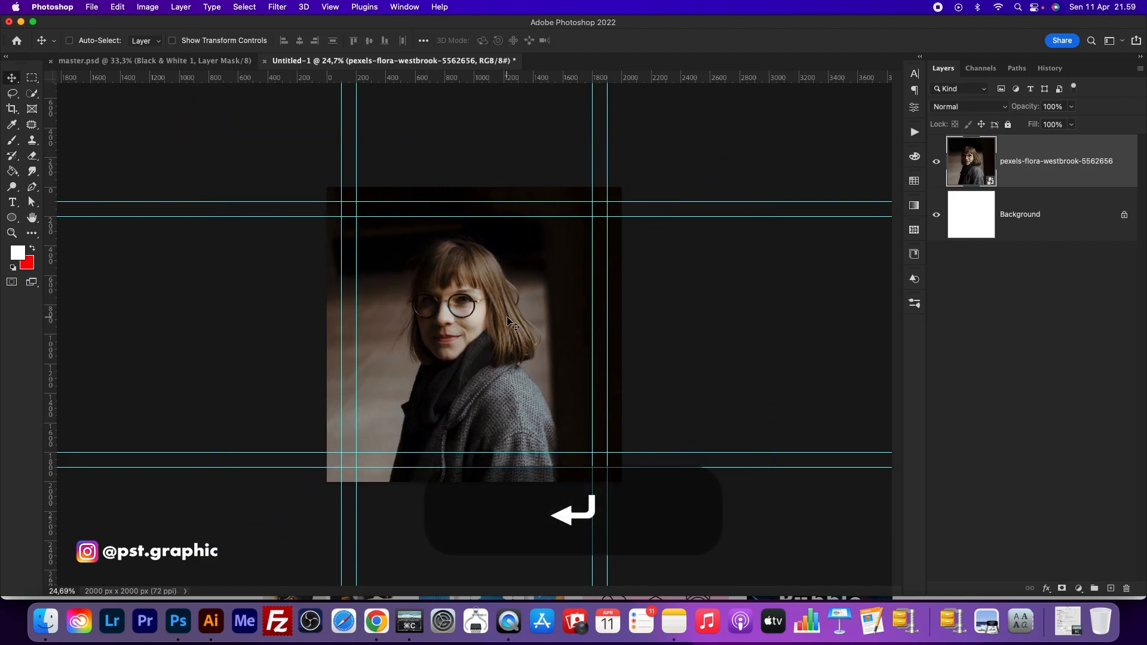
Cut out the woman onto her own layer with Select Subject and delete the original photo layer.
{"action": "left_click", "coordinate": [255, 7]}
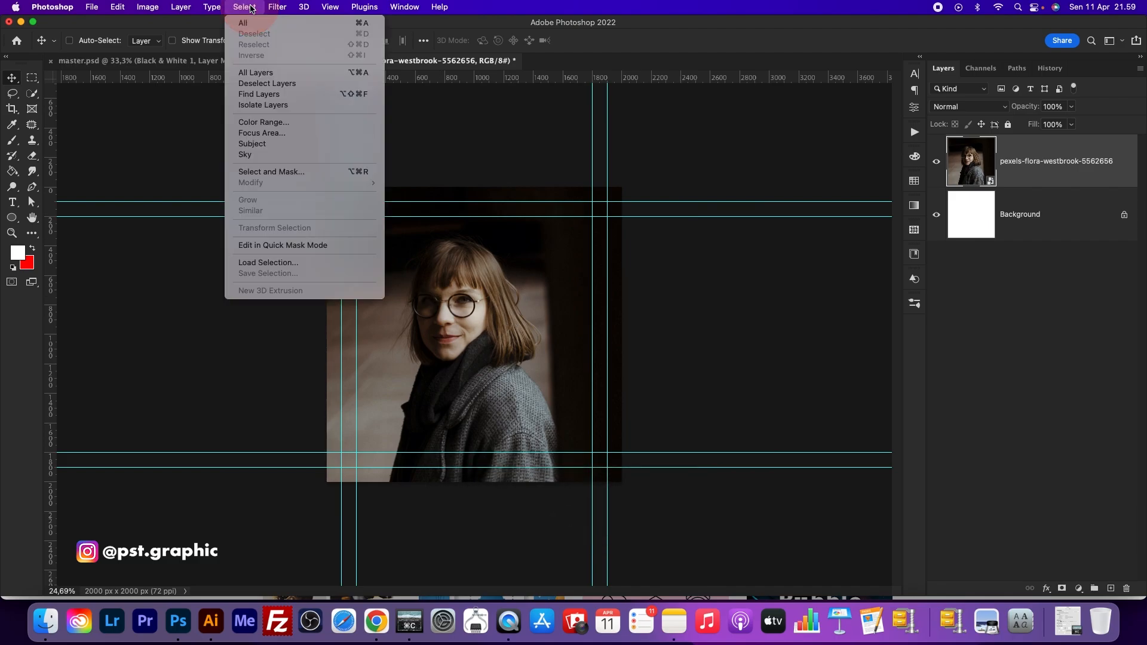
{"action": "left_click", "coordinate": [288, 144]}
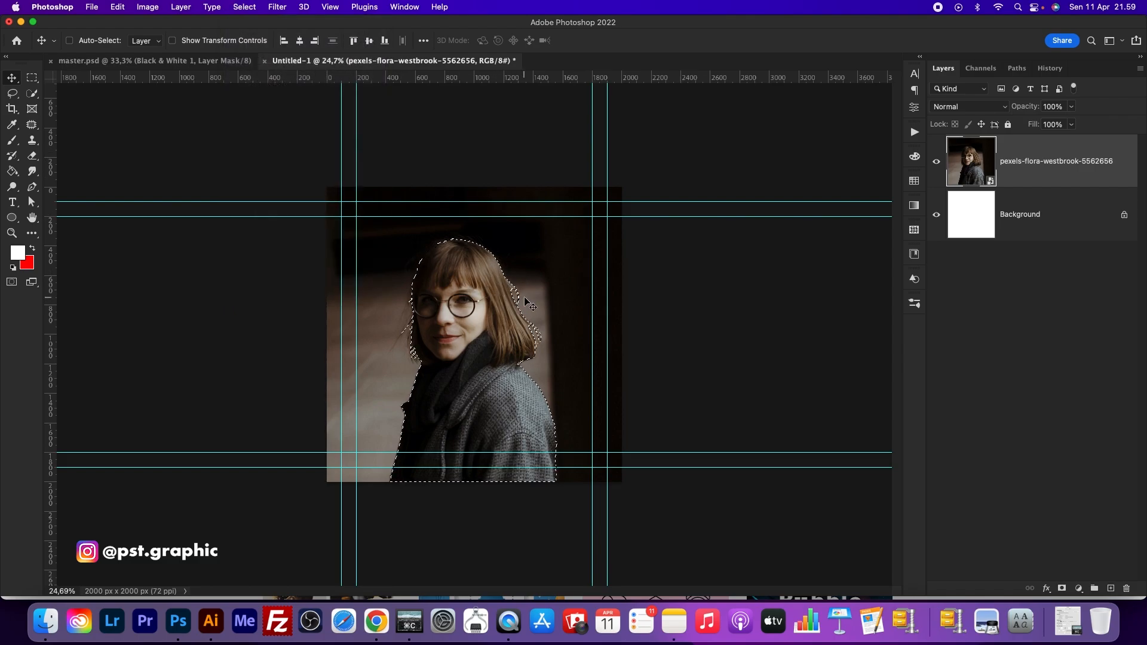
{"action": "key", "text": "super"}
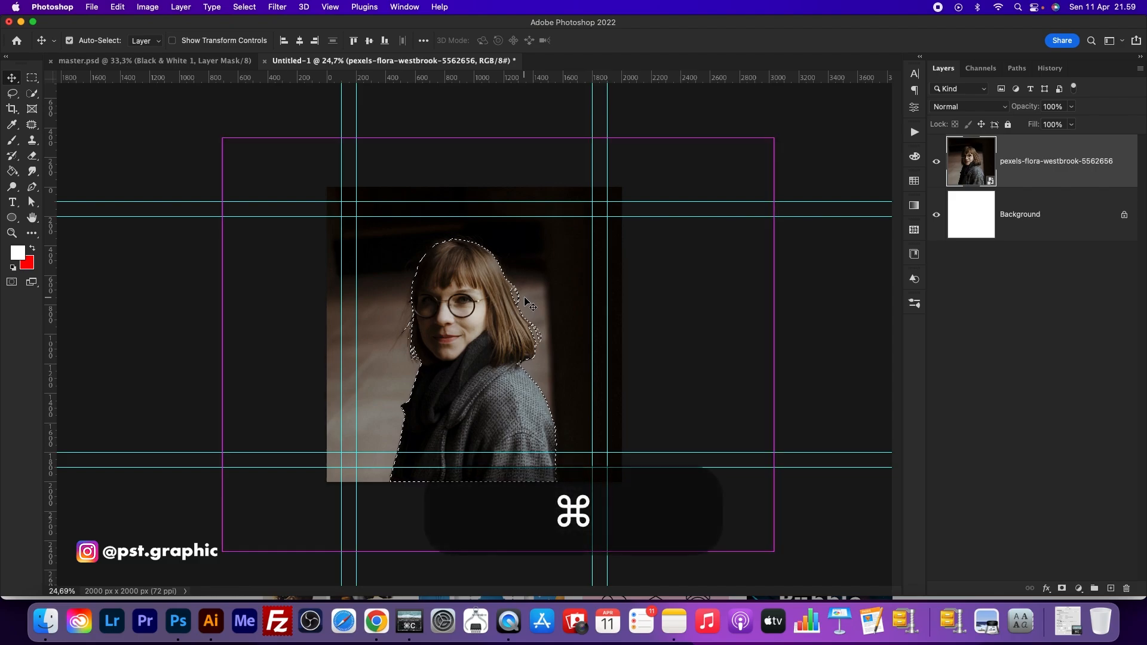
{"action": "key", "text": "super+j"}
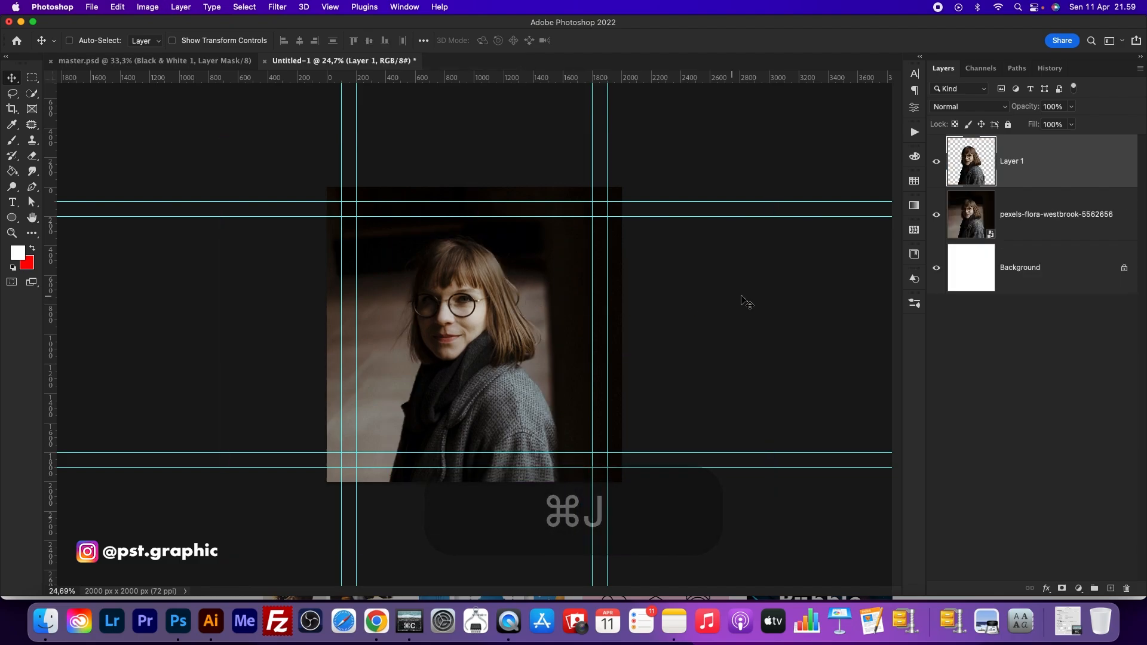
{"action": "left_click", "coordinate": [1020, 225]}
{"action": "key", "text": "BackSpace"}
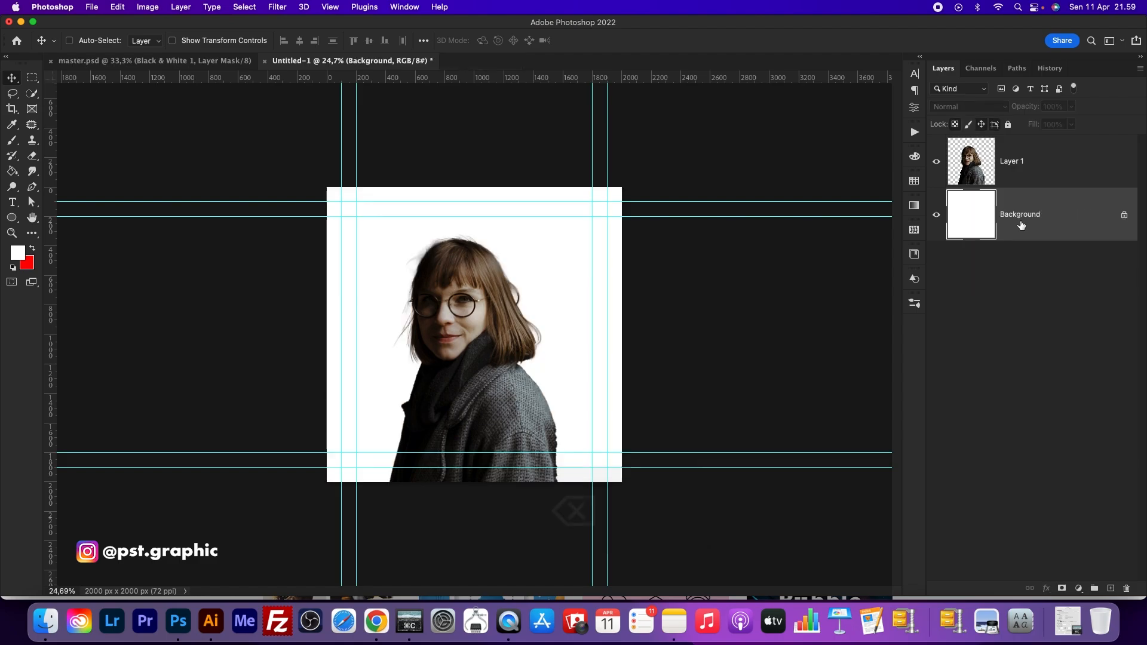
Convert the cut-out layer to a smart object, then duplicate it and hide the copy.
{"action": "left_click", "coordinate": [1022, 163]}
{"action": "right_click", "coordinate": [1023, 163]}
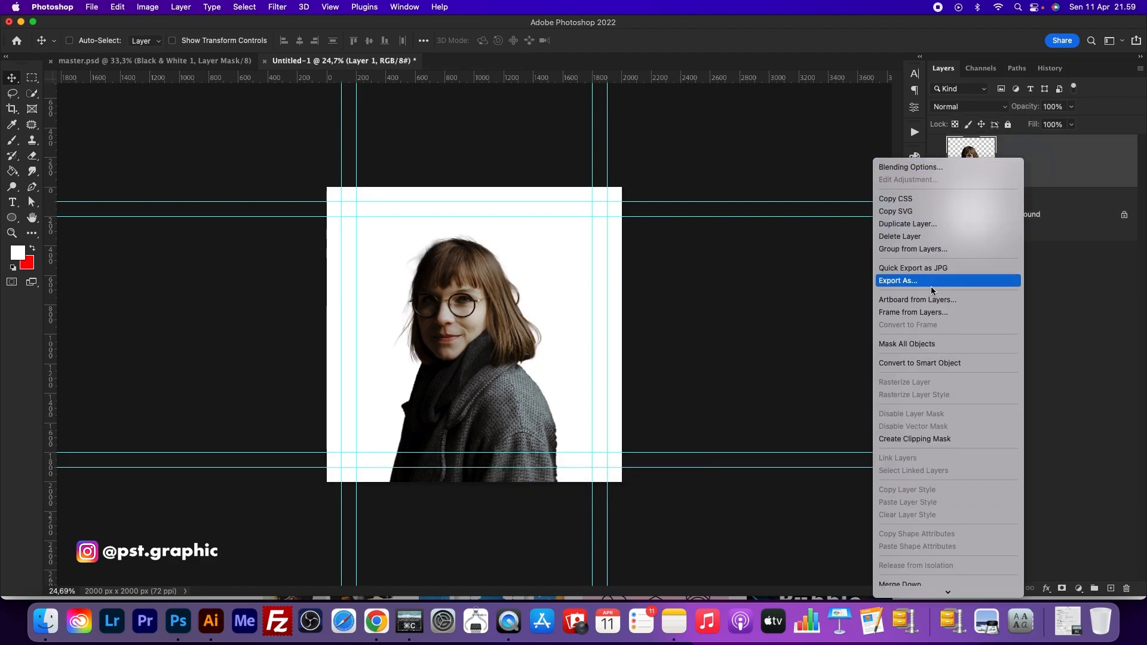
{"action": "left_click", "coordinate": [930, 363]}
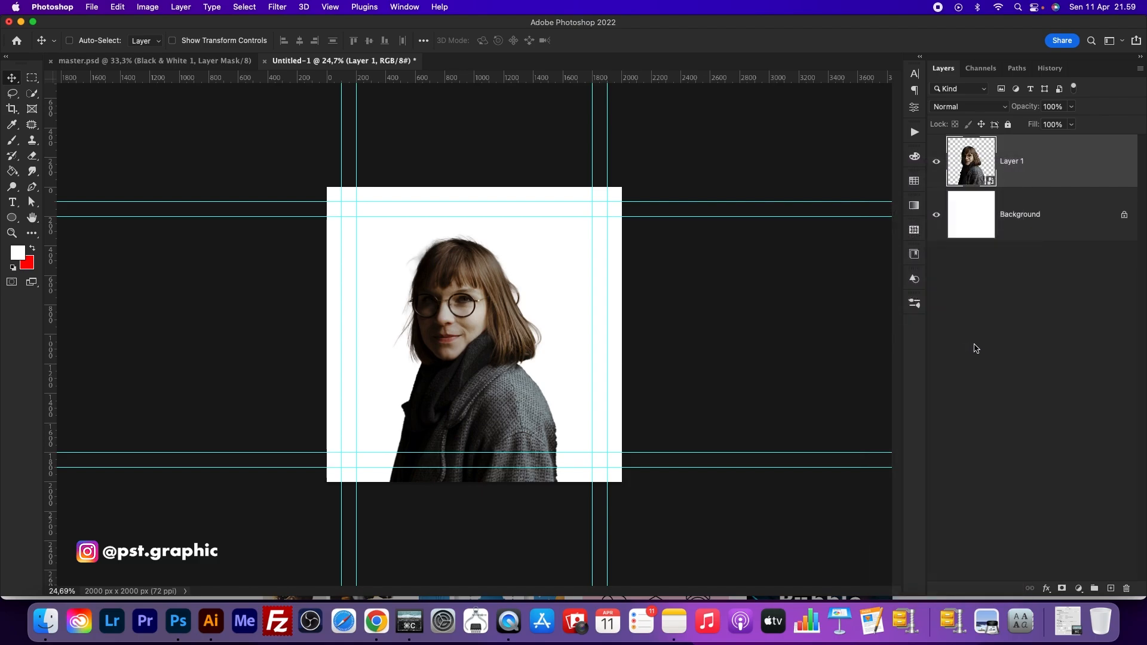
{"action": "key", "text": "super+j"}
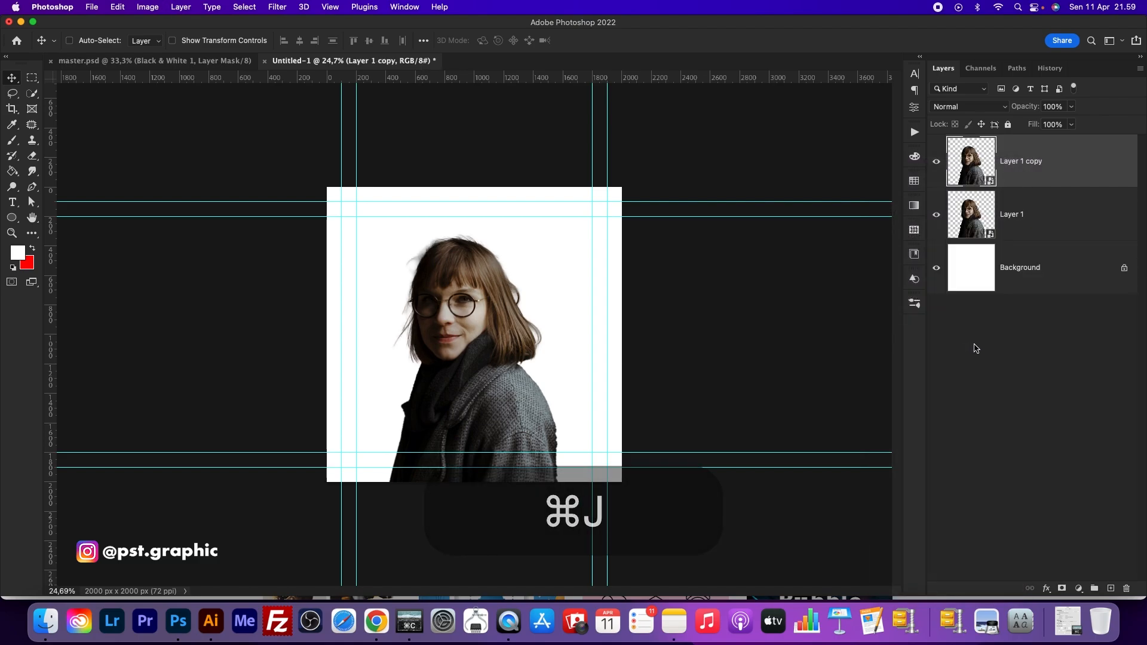
{"action": "left_click", "coordinate": [940, 167]}
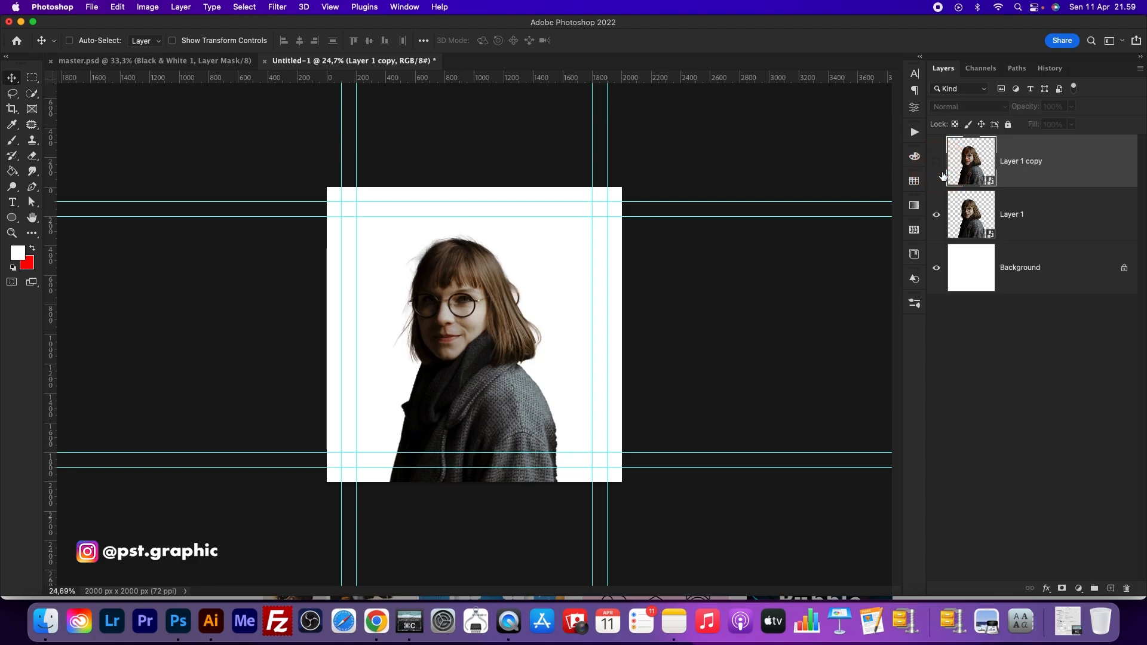
Add a Gradient Map adjustment directly above Layer 1 and set its starting colour stop to black (000000).
{"action": "left_click", "coordinate": [1028, 227]}
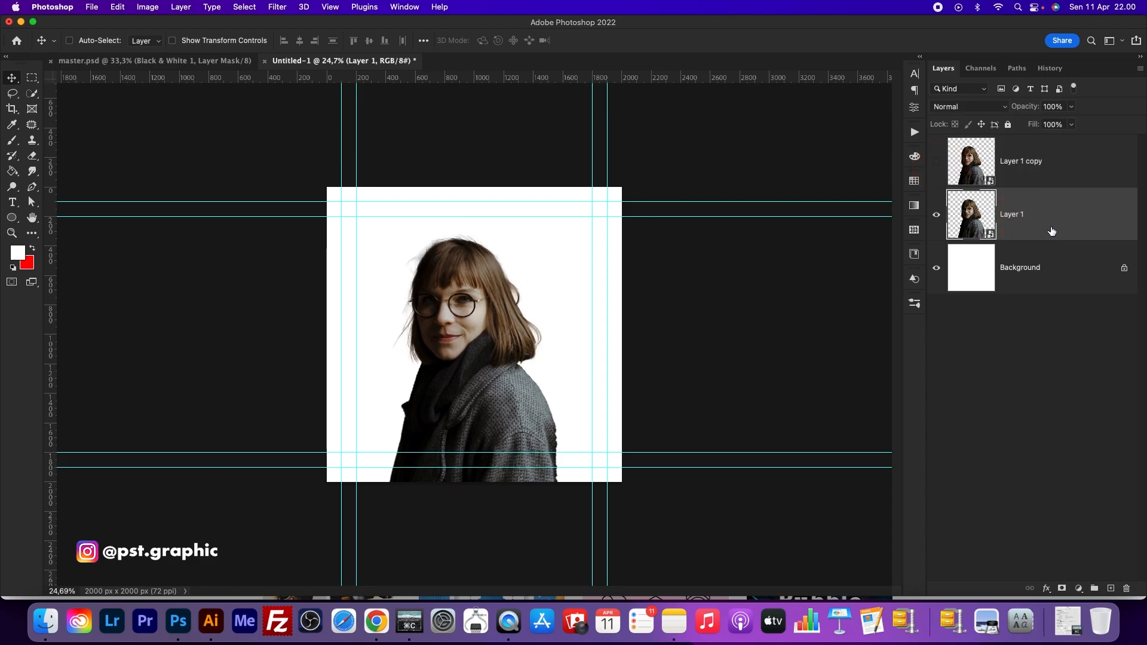
{"action": "left_click", "coordinate": [1079, 588]}
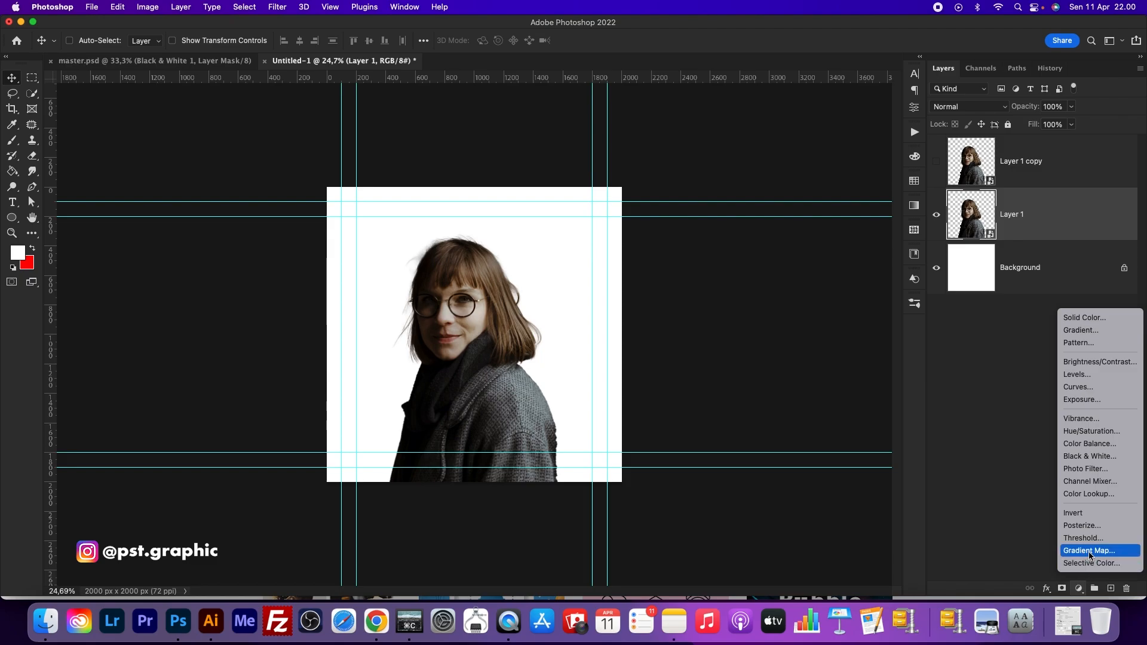
{"action": "left_click", "coordinate": [1104, 552]}
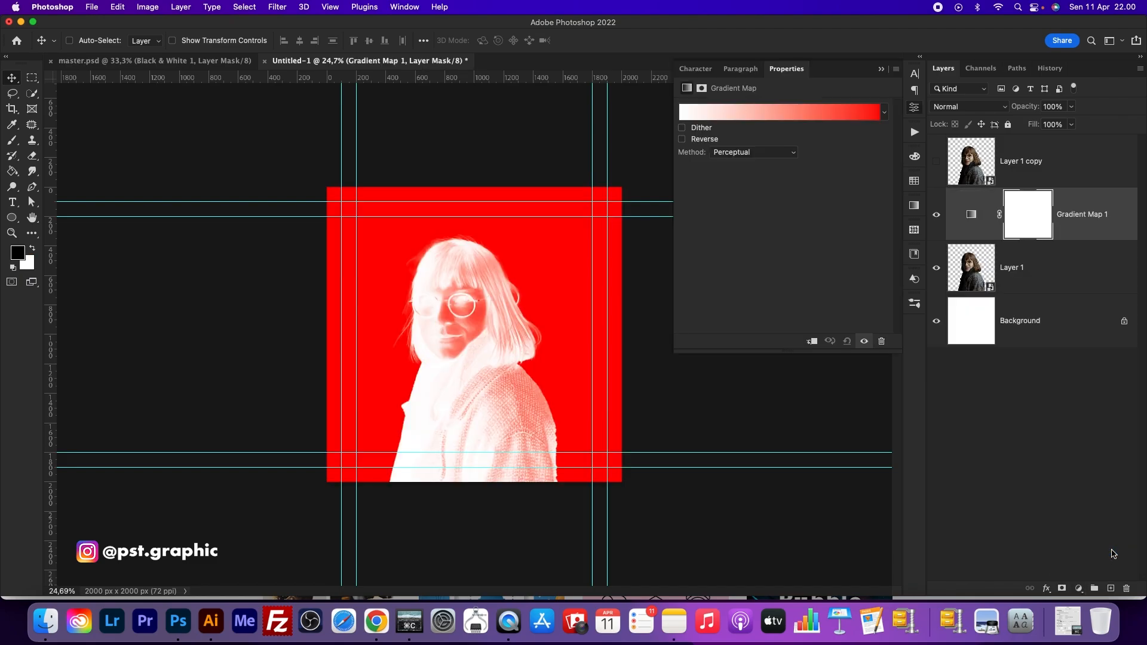
{"action": "left_click", "coordinate": [780, 112]}
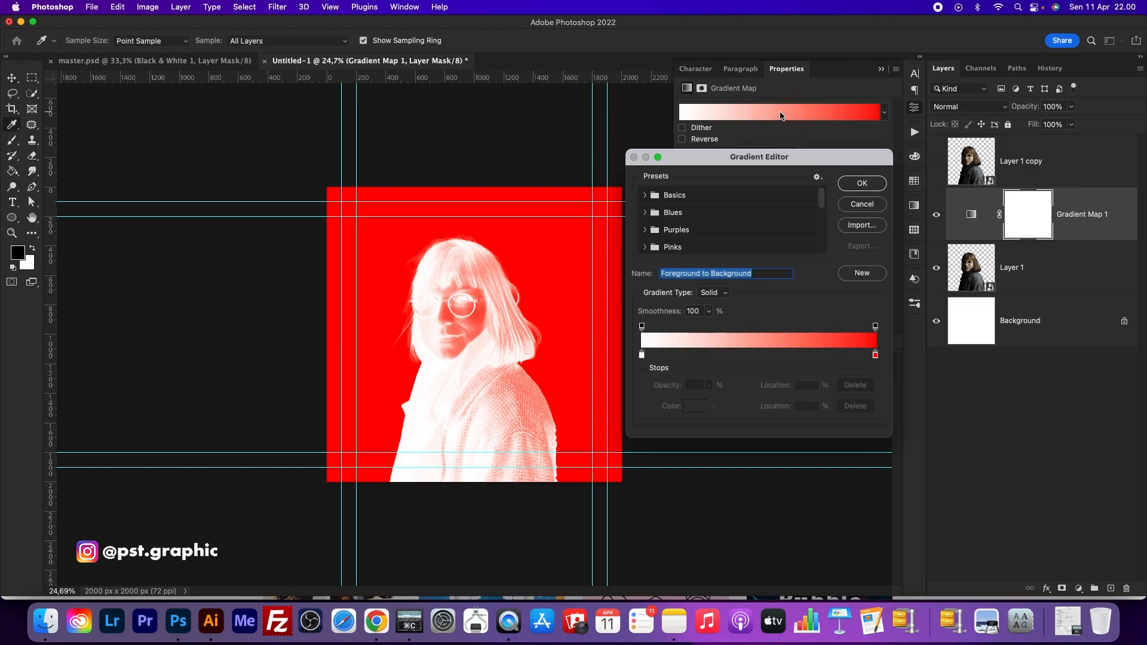
{"action": "left_click", "coordinate": [642, 355]}
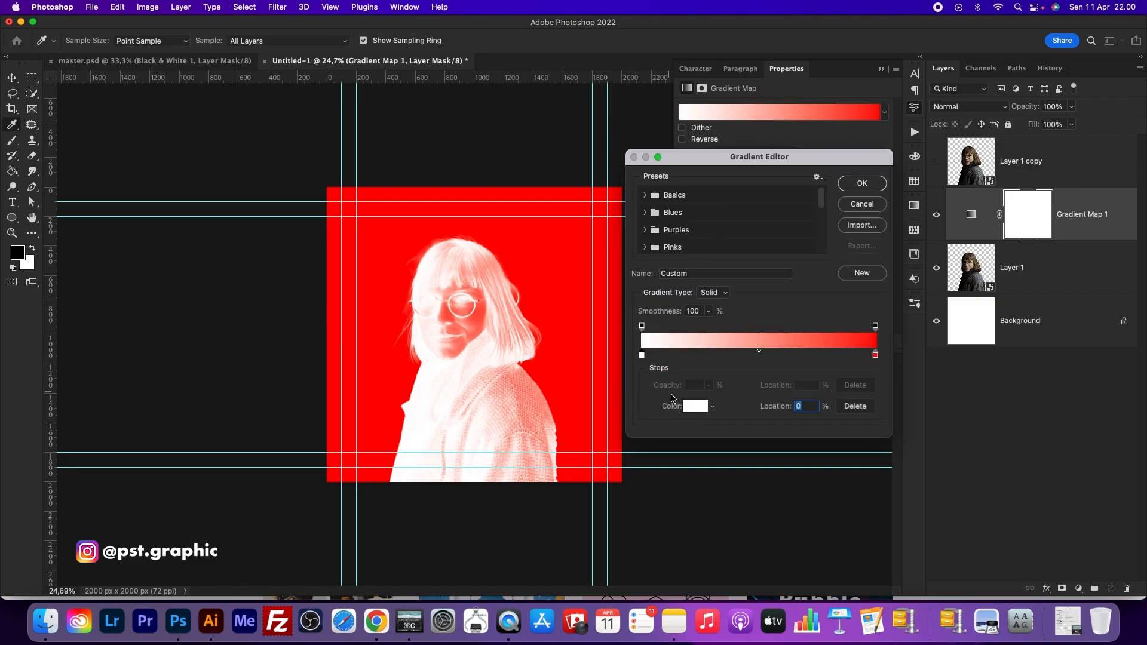
{"action": "left_click", "coordinate": [693, 406]}
{"action": "left_click_drag", "start_coordinate": [864, 406], "coordinate": [831, 452]}
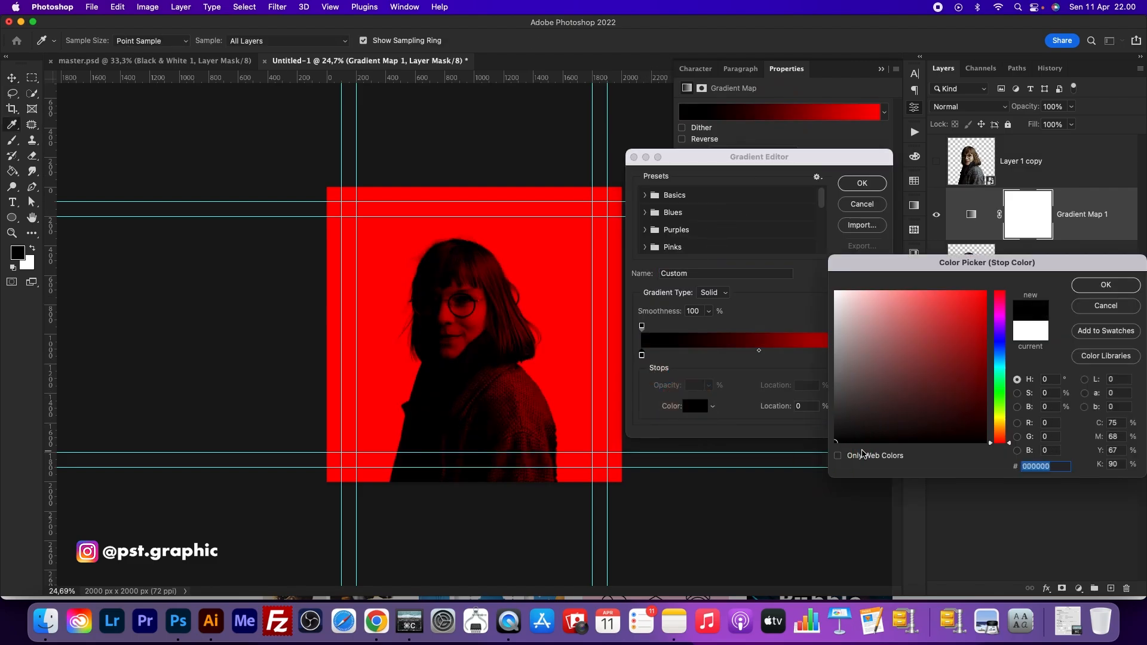
{"action": "left_click", "coordinate": [1085, 290]}
Move the gradient's red stop to about the middle and add a yellow ffcc00 end stop at 99%.
{"action": "left_click_drag", "start_coordinate": [876, 356], "coordinate": [759, 357]}
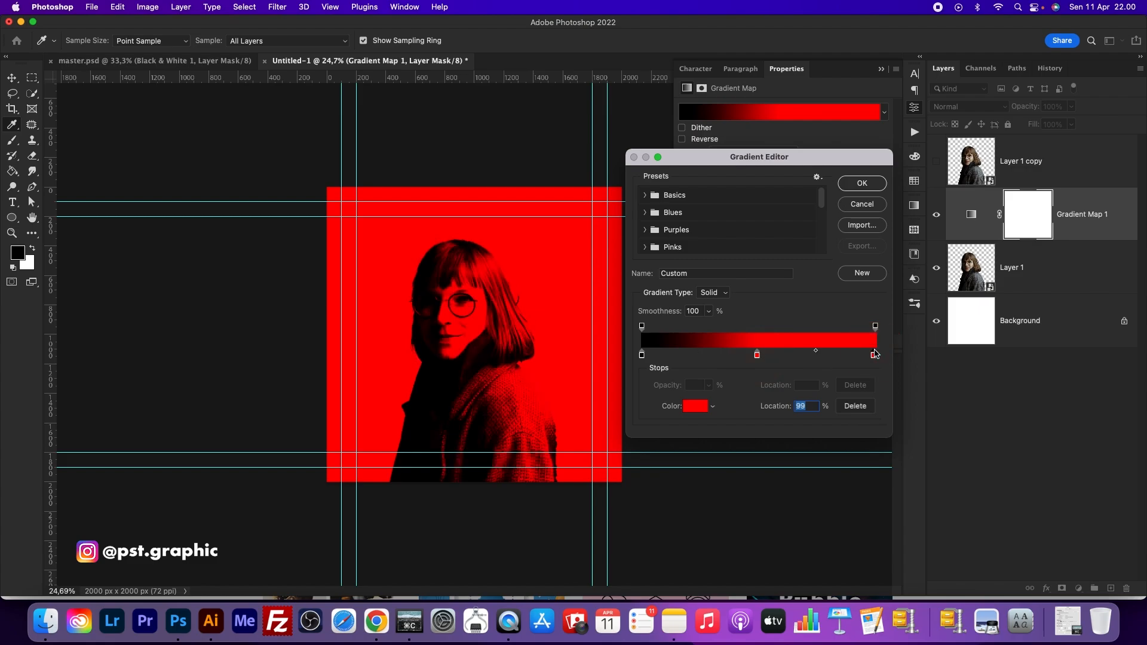
{"action": "left_click", "coordinate": [697, 406]}
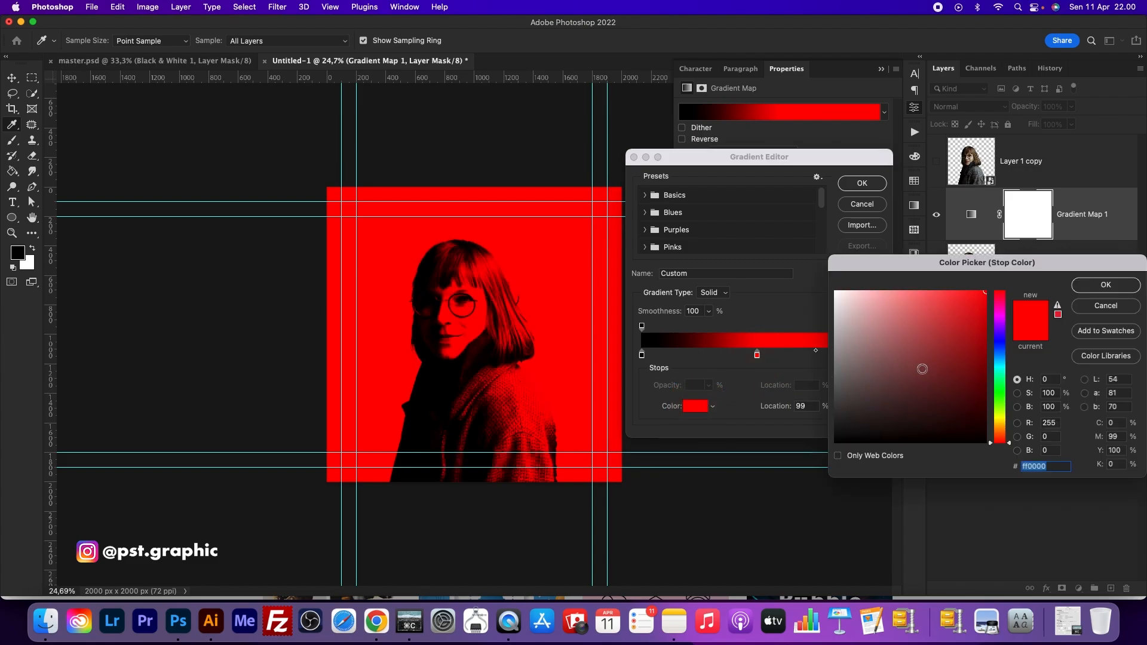
{"action": "left_click", "coordinate": [1001, 411]}
{"action": "left_click_drag", "start_coordinate": [1001, 411], "coordinate": [1003, 422]}
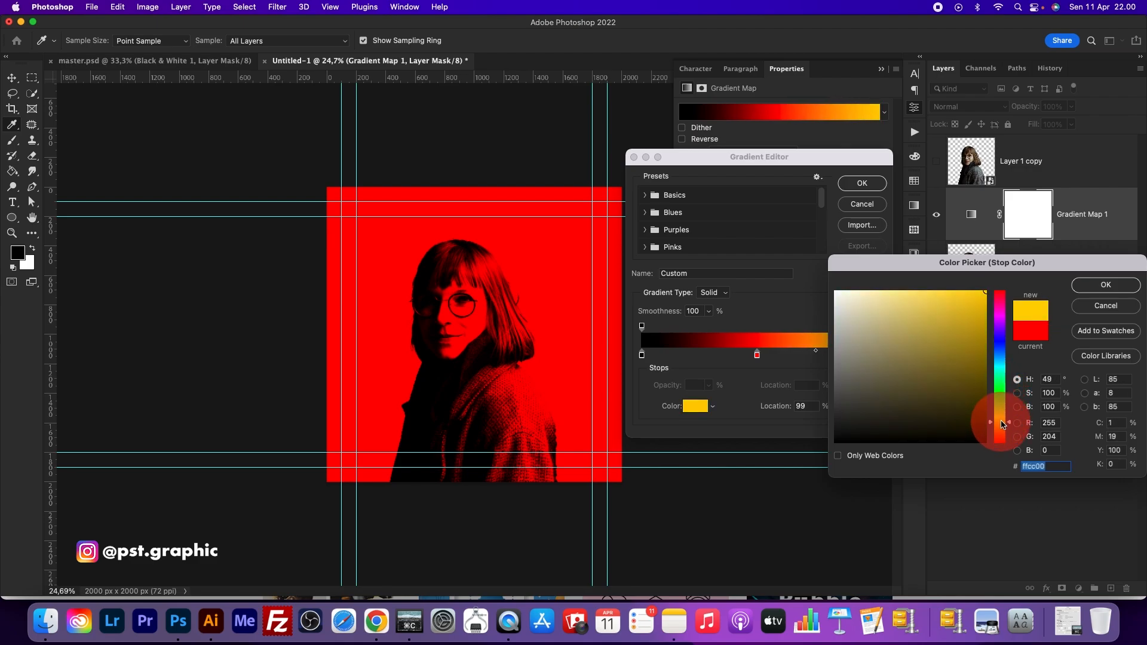
{"action": "left_click", "coordinate": [1102, 287]}
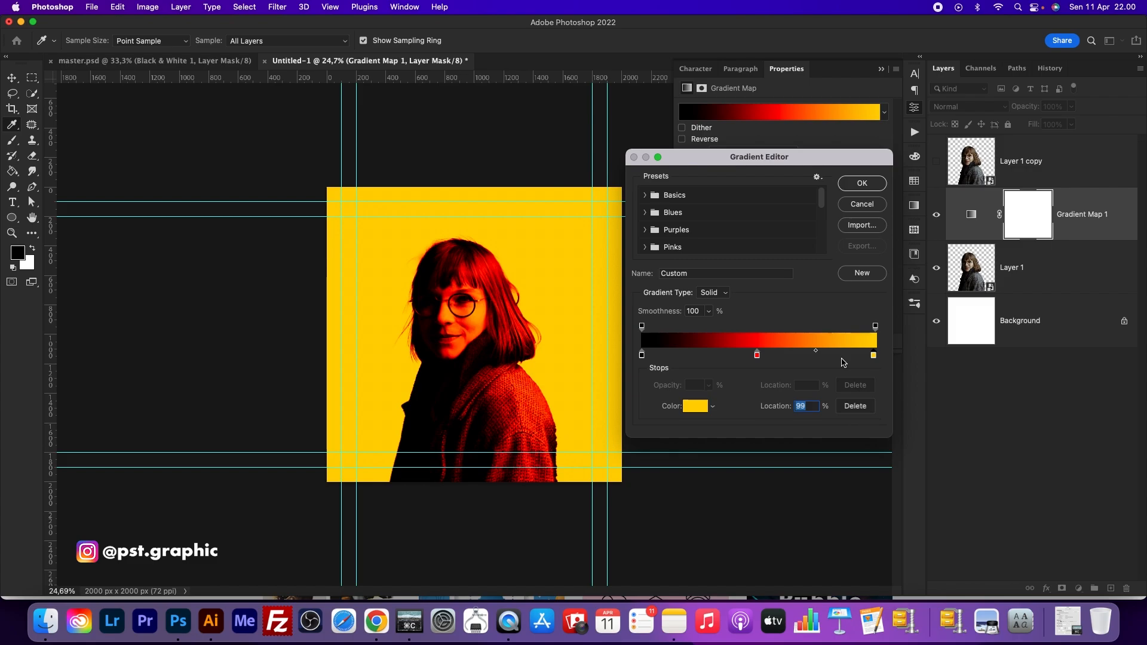
{"action": "left_click", "coordinate": [858, 189]}
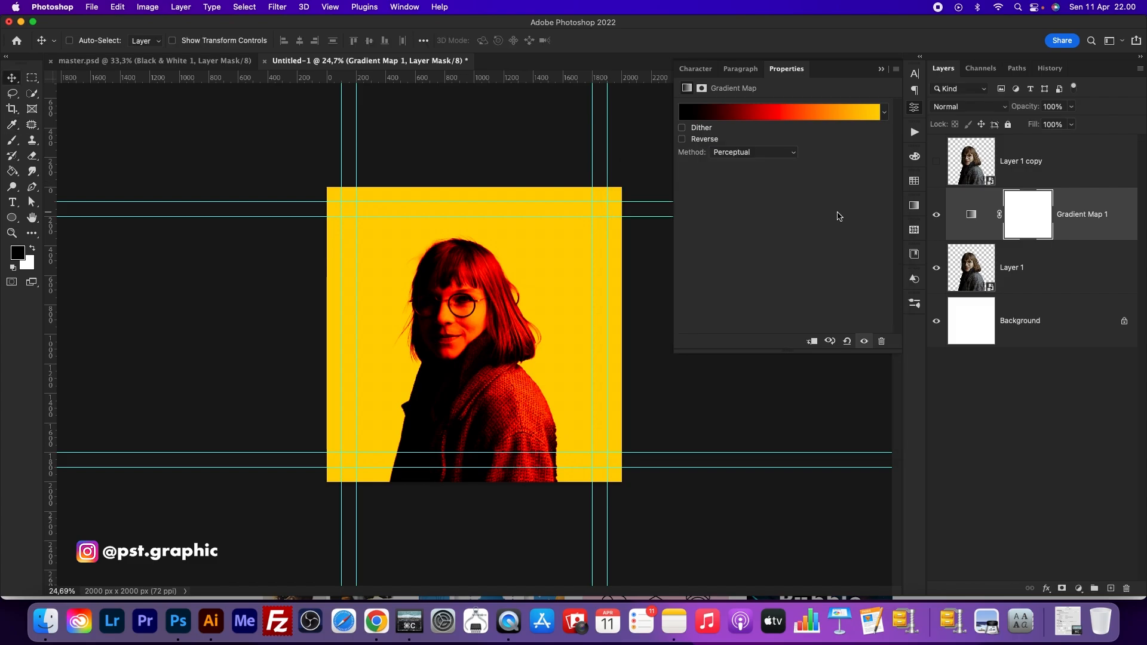
Clip the gradient map to Layer 1 so that it colours only the cut-out woman.
{"action": "left_click", "coordinate": [880, 69]}
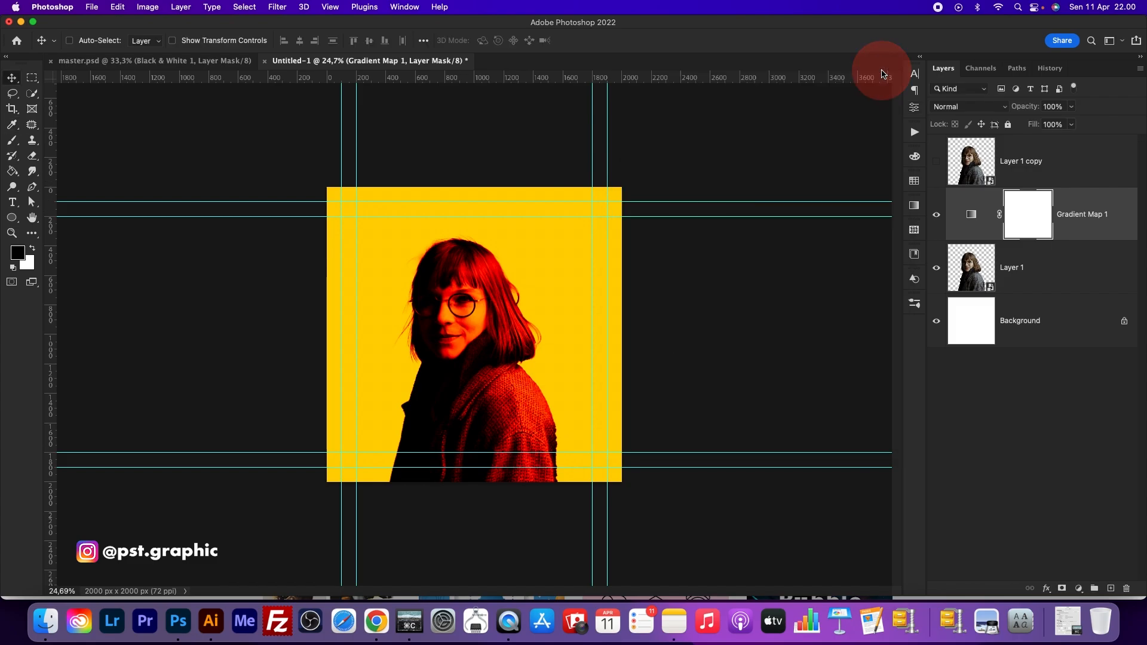
{"action": "right_click", "coordinate": [1068, 231]}
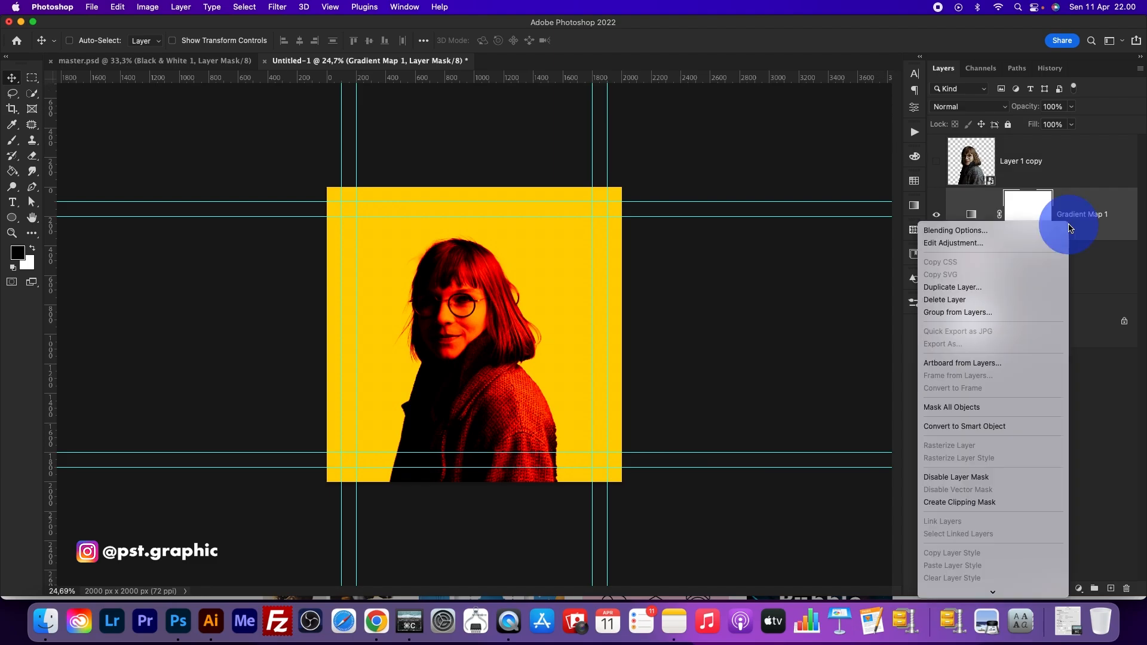
{"action": "left_click", "coordinate": [968, 503]}
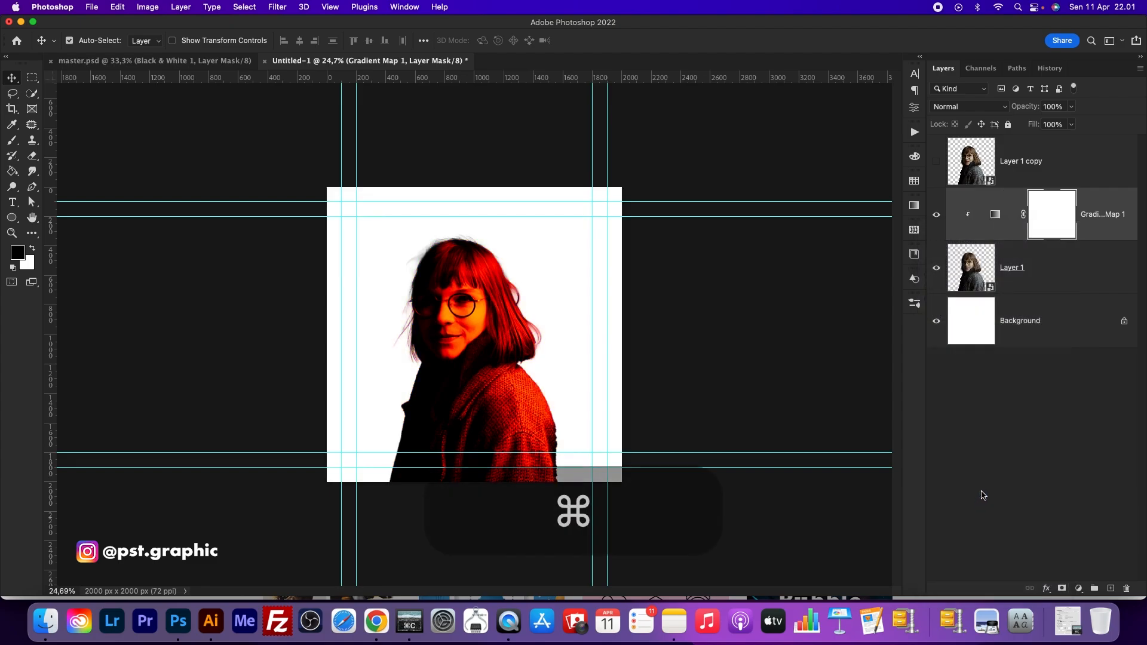
Merge the gradient map with Layer 1 and apply a Gaussian Blur with a 65-pixel radius to the merged layer.
{"action": "left_click", "coordinate": [1055, 274], "text": "super"}
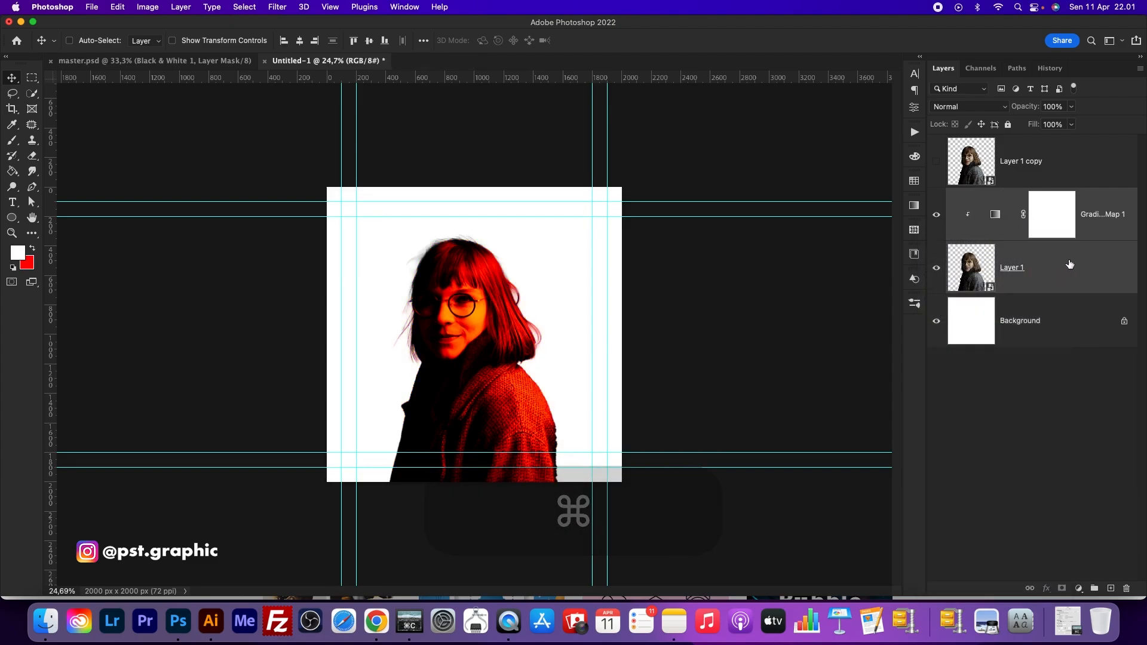
{"action": "key", "text": "super+e"}
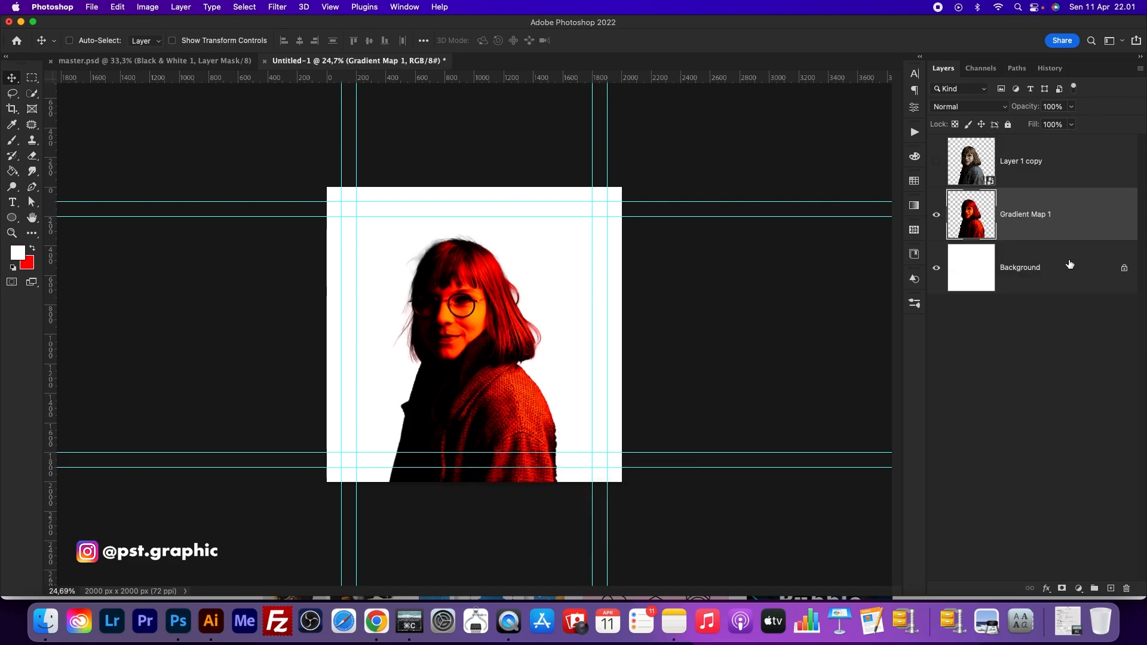
{"action": "left_click", "coordinate": [277, 8]}
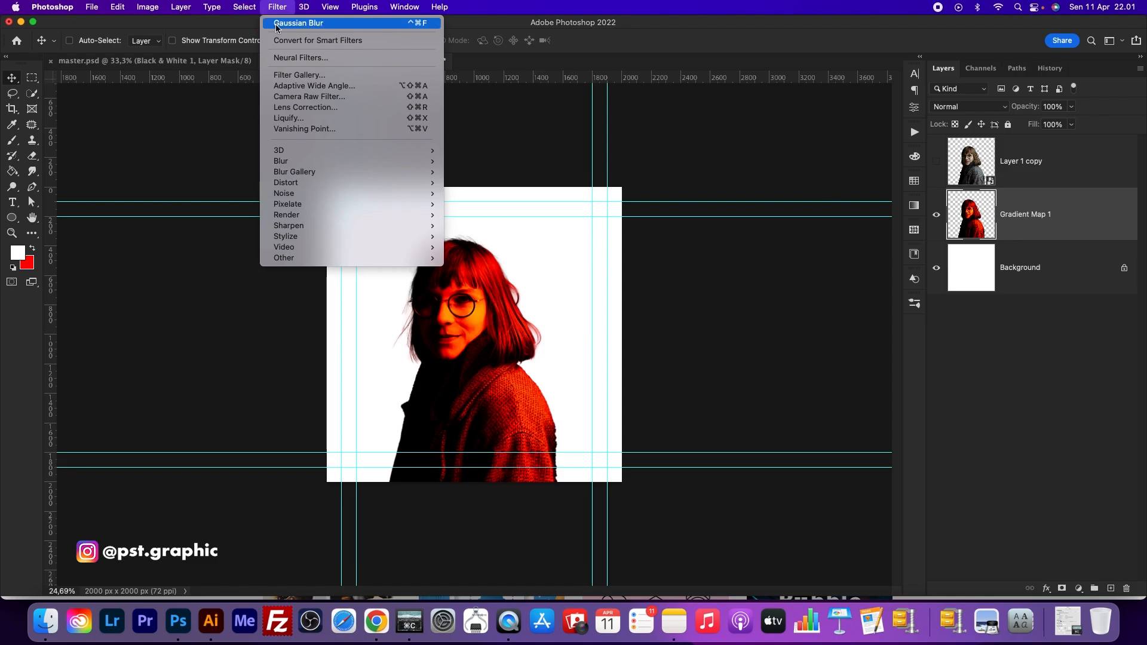
{"action": "mouse_move", "coordinate": [342, 160]}
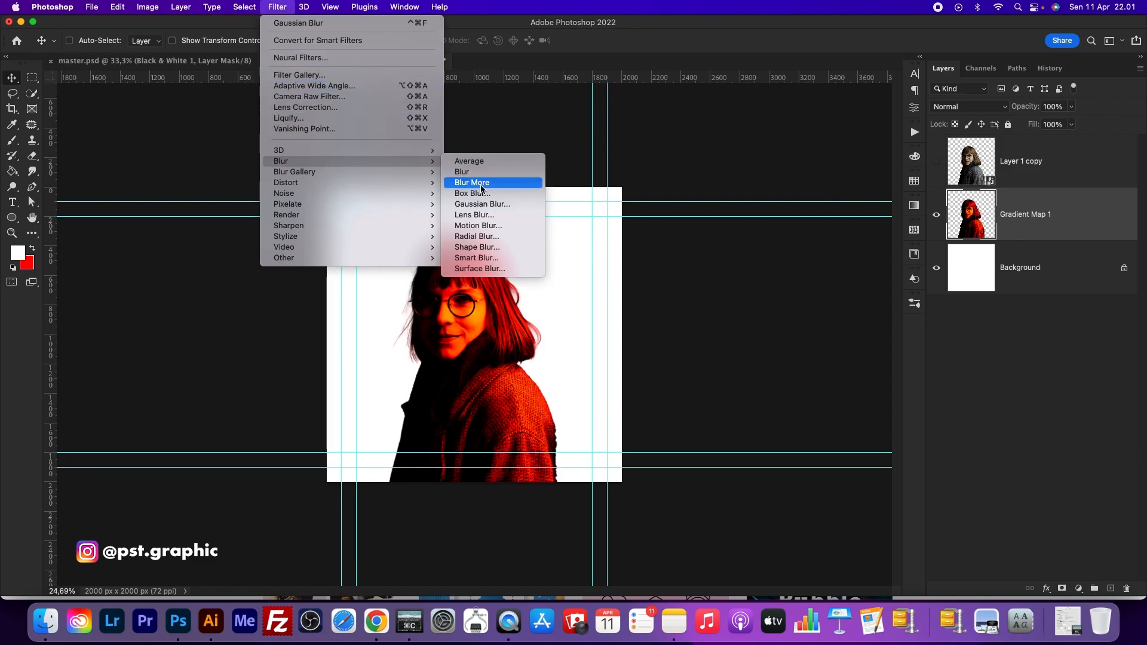
{"action": "left_click", "coordinate": [483, 206]}
{"action": "type", "text": "6"}
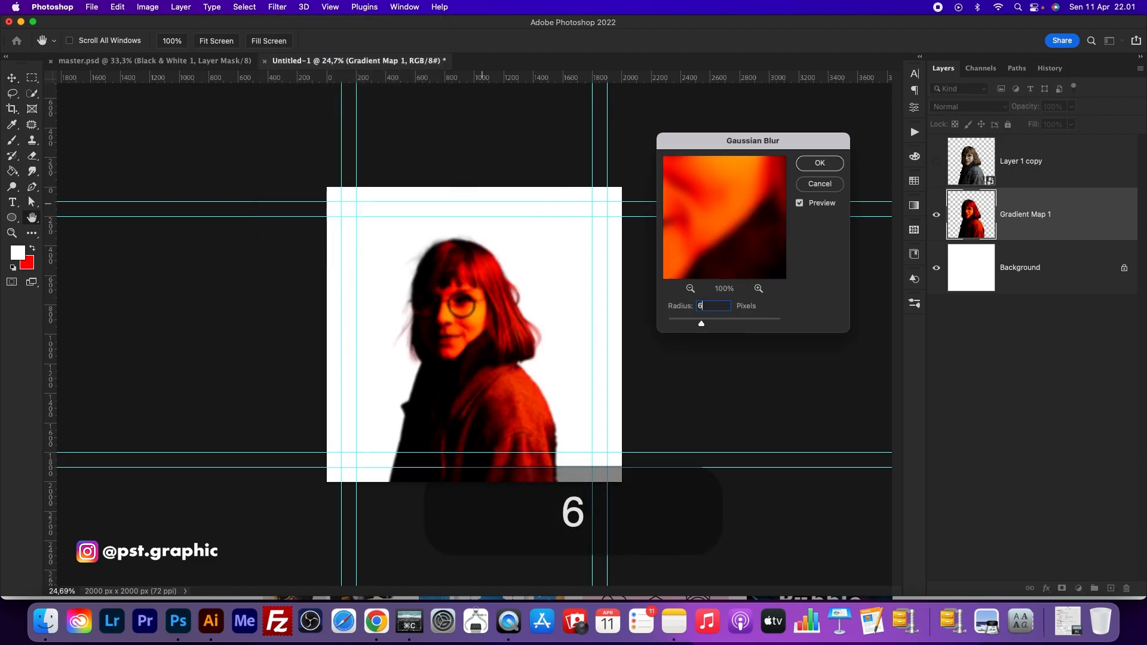
{"action": "type", "text": "5"}
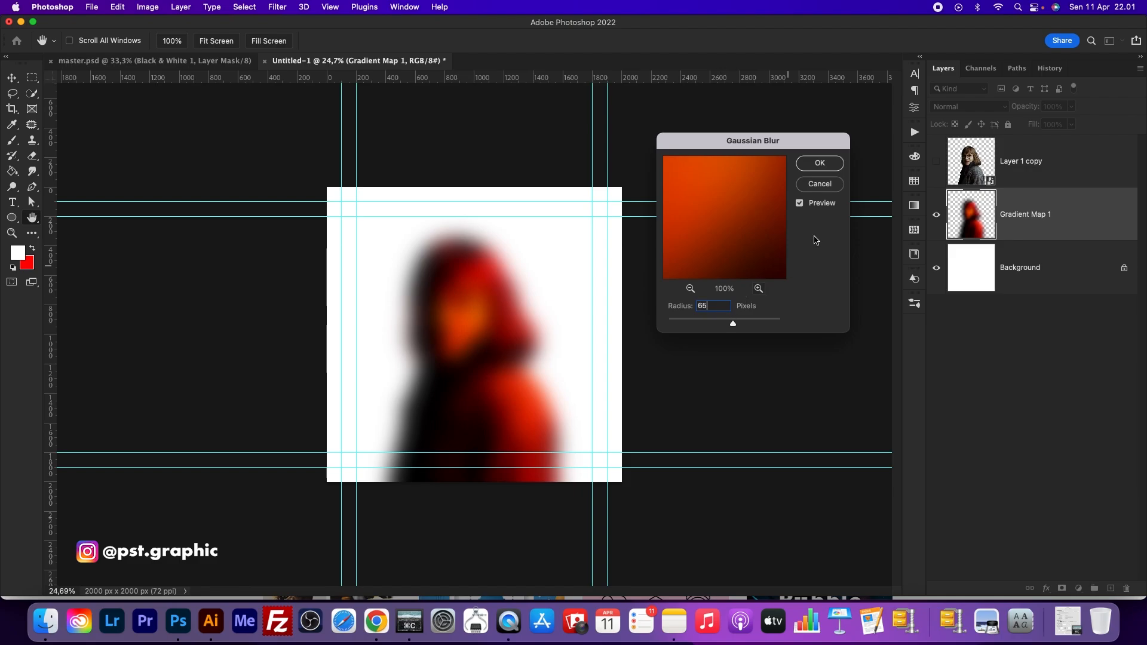
{"action": "left_click", "coordinate": [825, 169]}
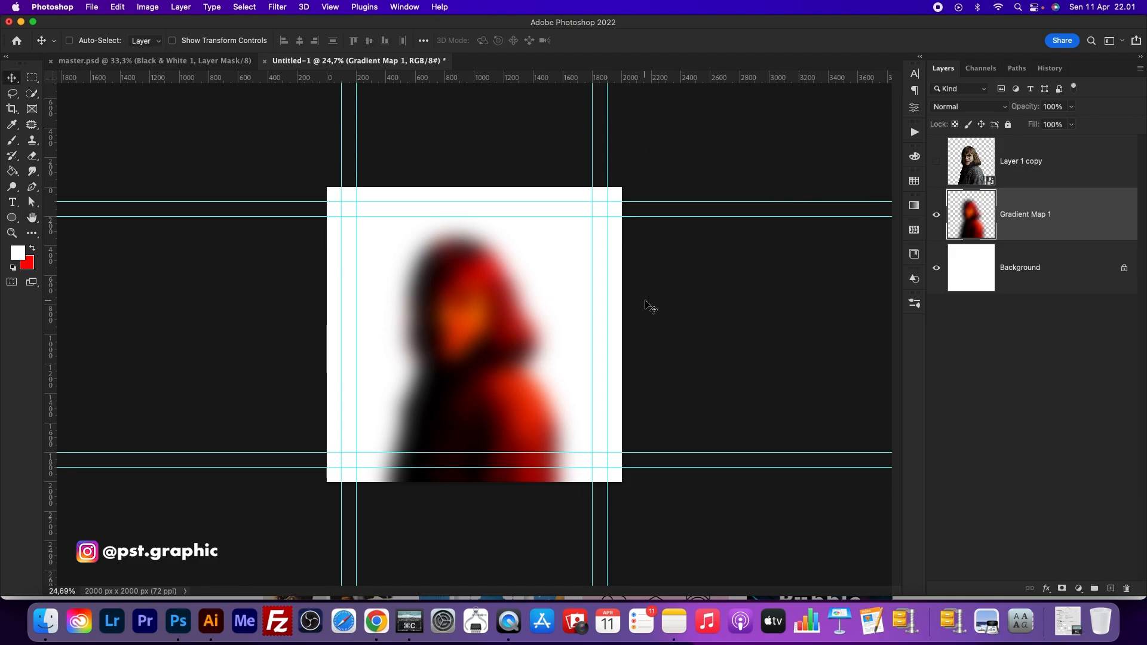
Duplicate the blurred Gradient Map 1 layer and apply a Gaussian Blur with a 100-pixel radius to the copy.
{"action": "key", "text": "super+j"}
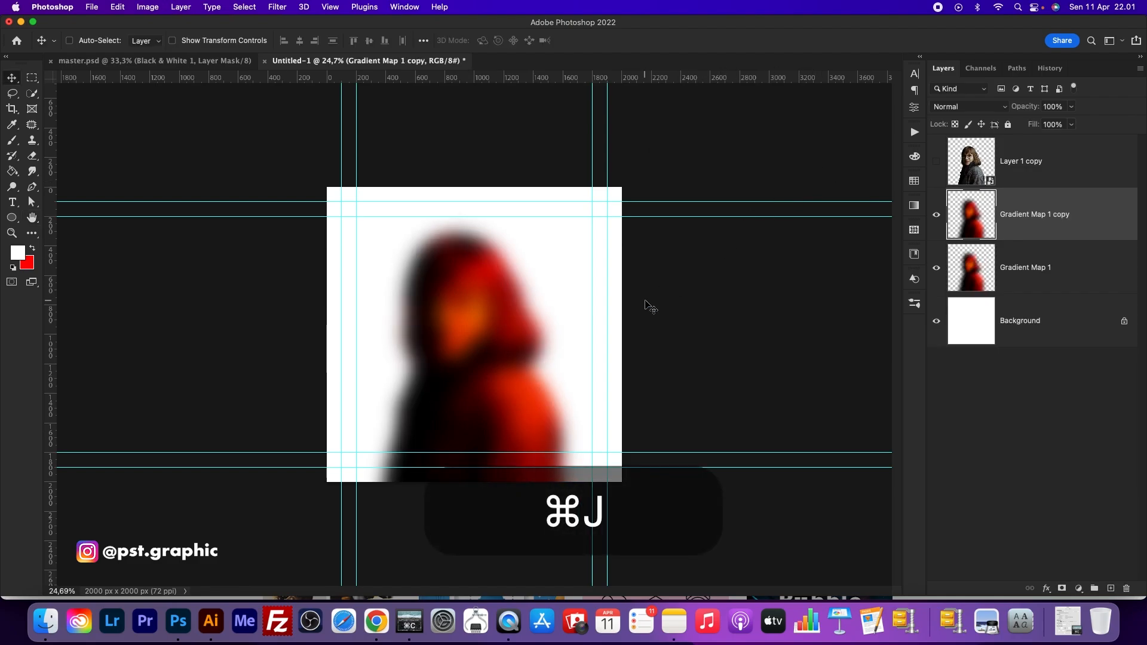
{"action": "left_click", "coordinate": [278, 7]}
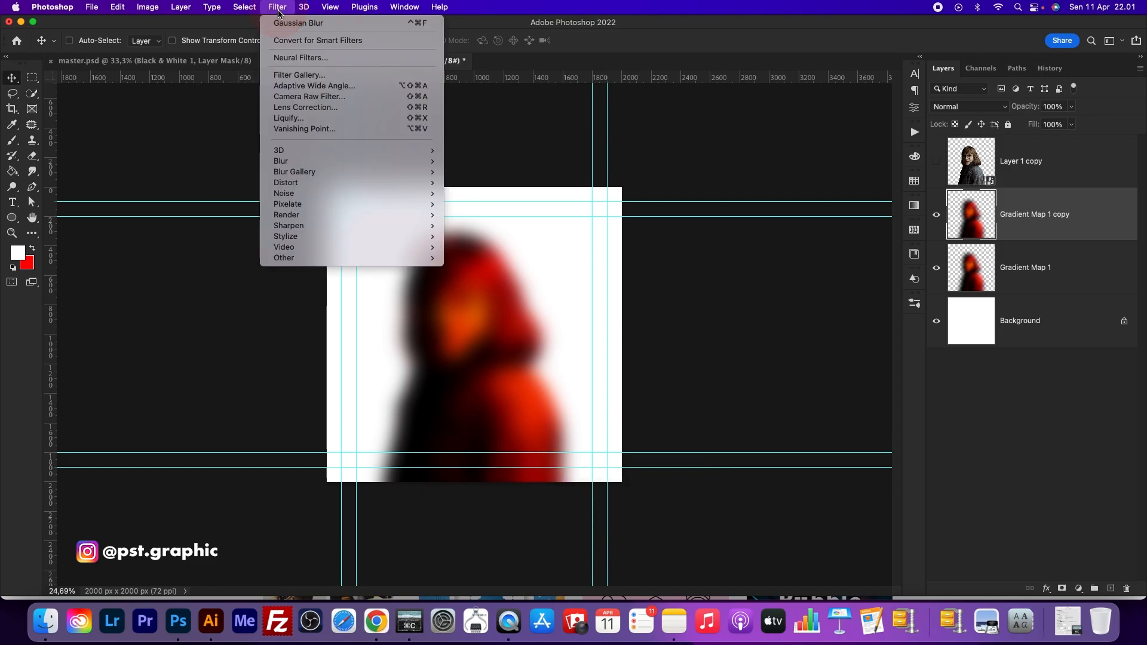
{"action": "mouse_move", "coordinate": [351, 163]}
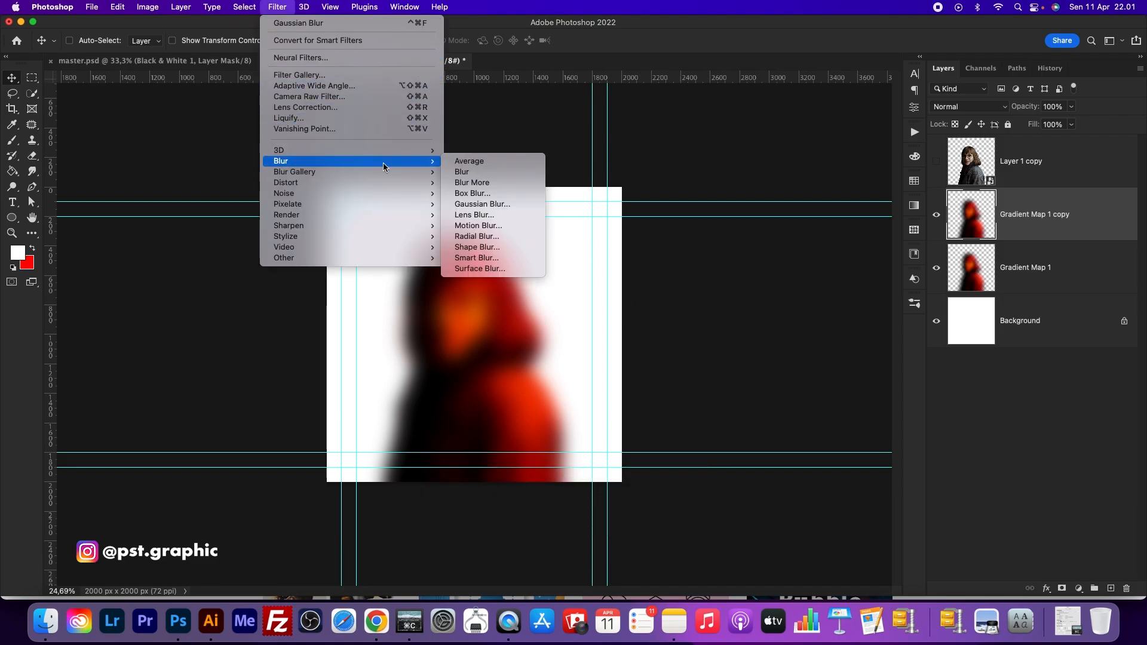
{"action": "left_click", "coordinate": [486, 205]}
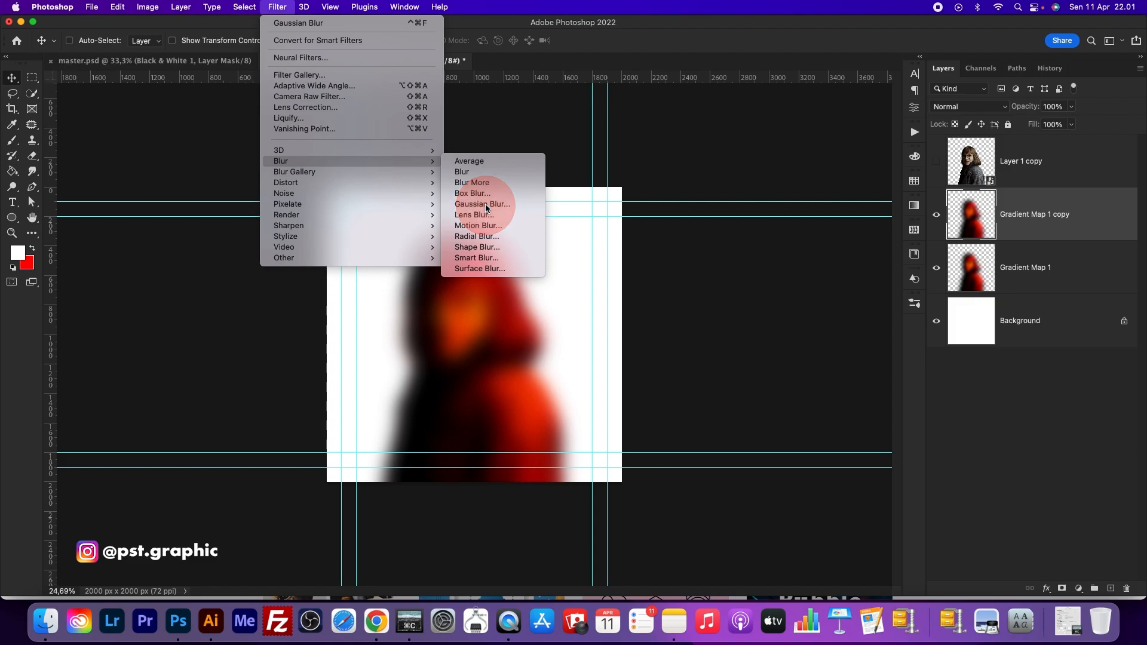
{"action": "type", "text": "100"}
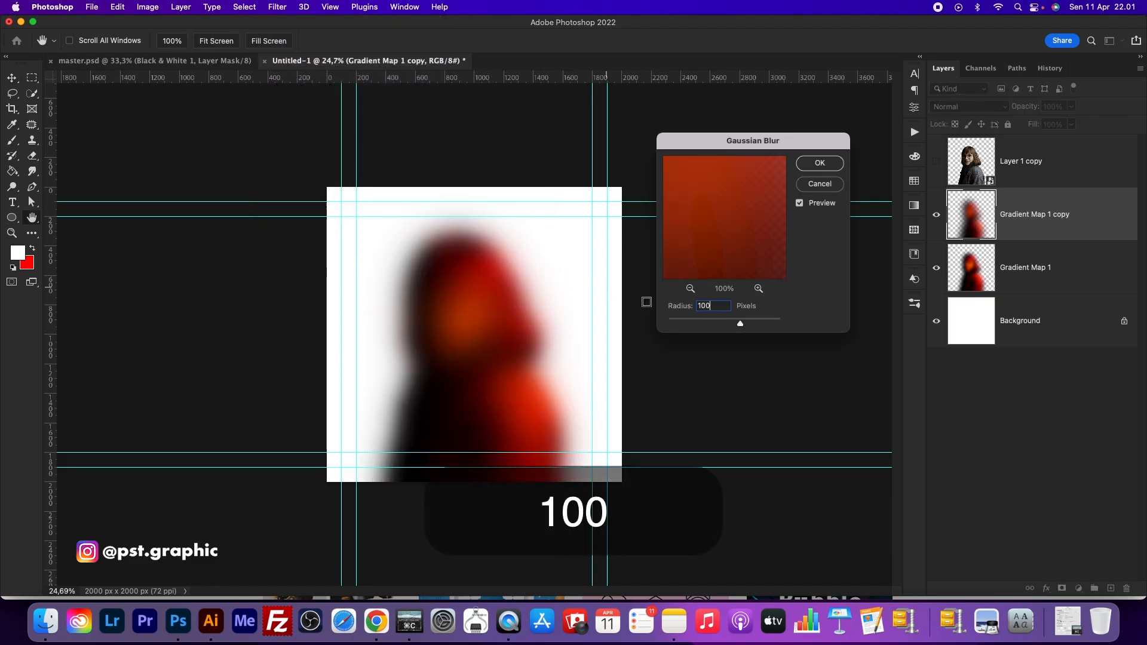
{"action": "left_click", "coordinate": [820, 163]}
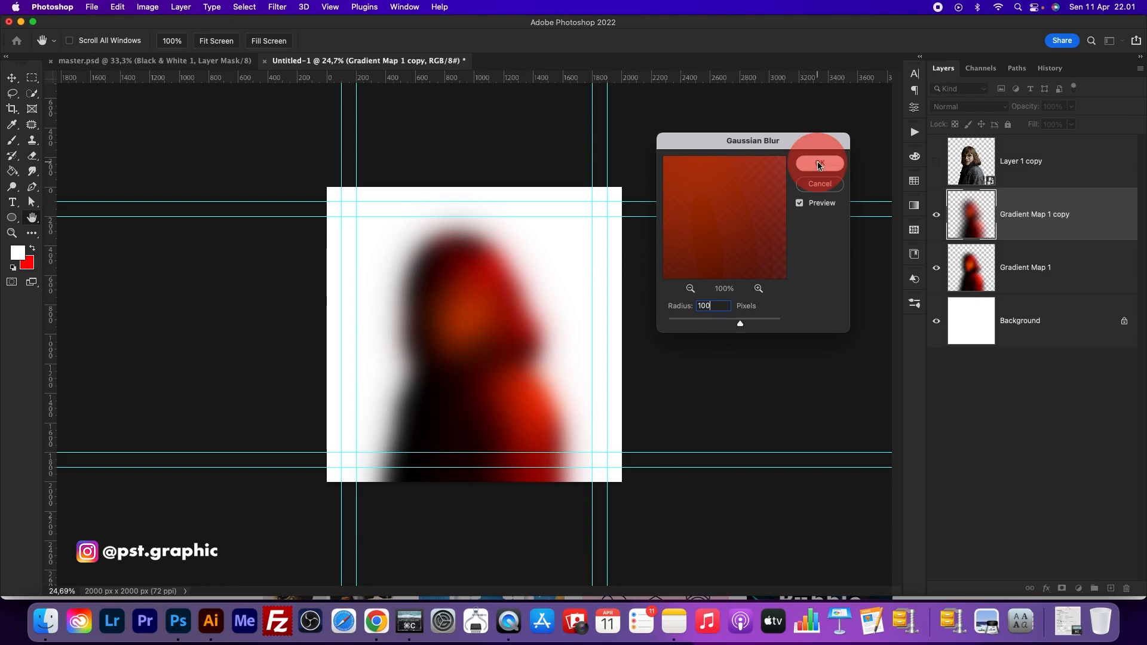
Show Layer 1 copy and hide its content behind a layer mask inverted to black.
{"action": "left_click", "coordinate": [936, 163]}
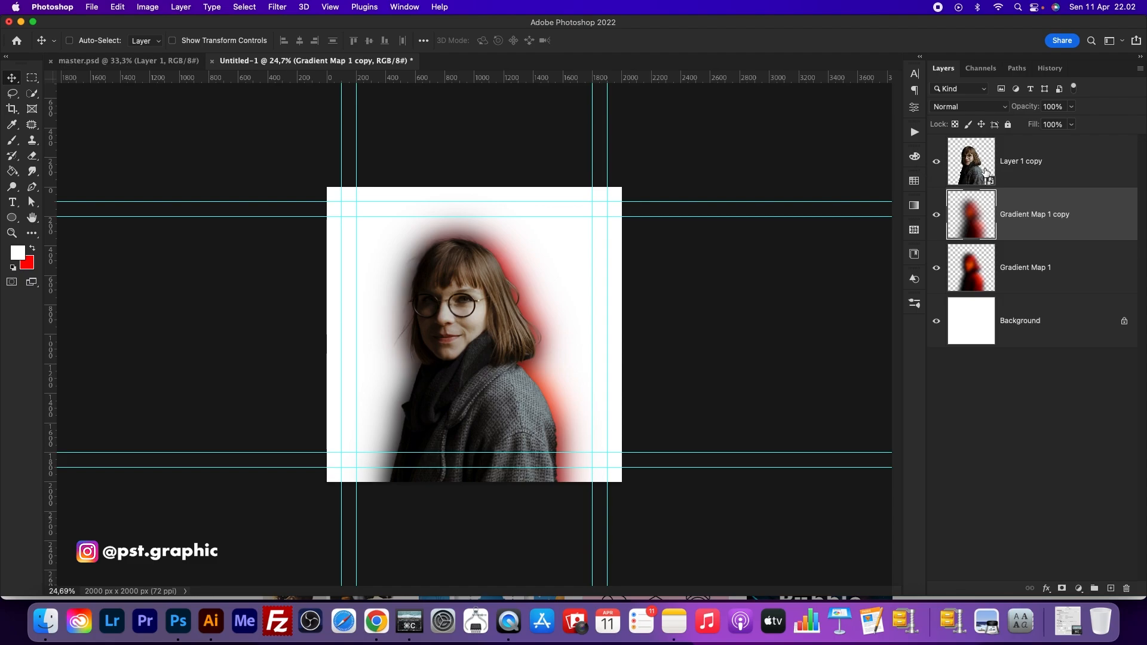
{"action": "left_click", "coordinate": [1022, 166]}
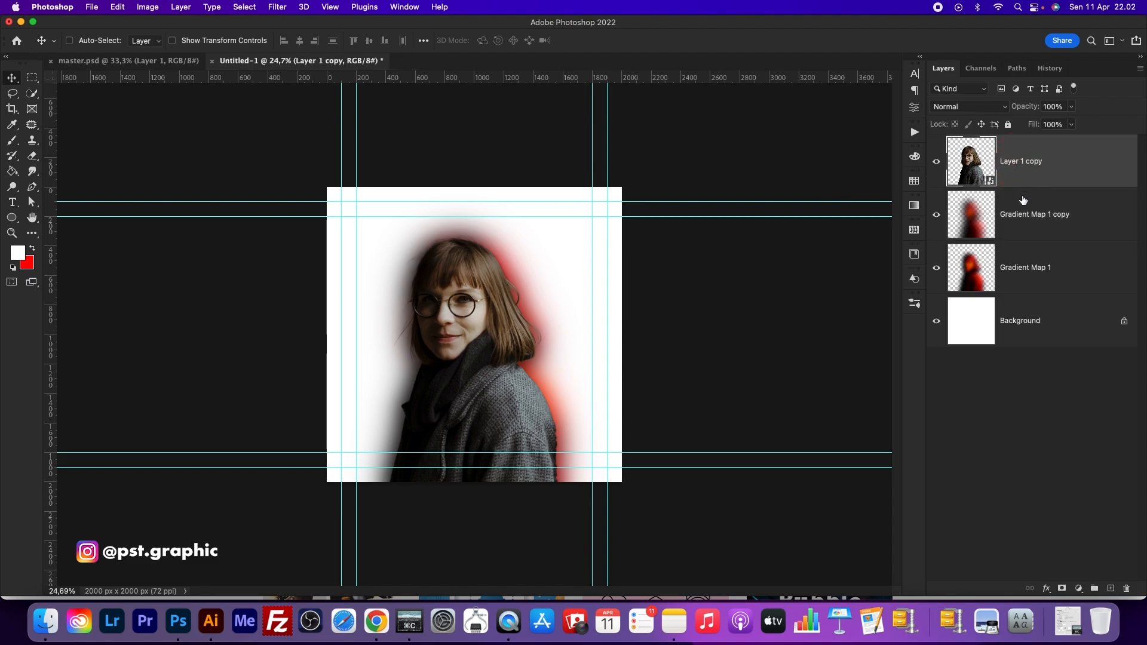
{"action": "left_click", "coordinate": [1062, 588]}
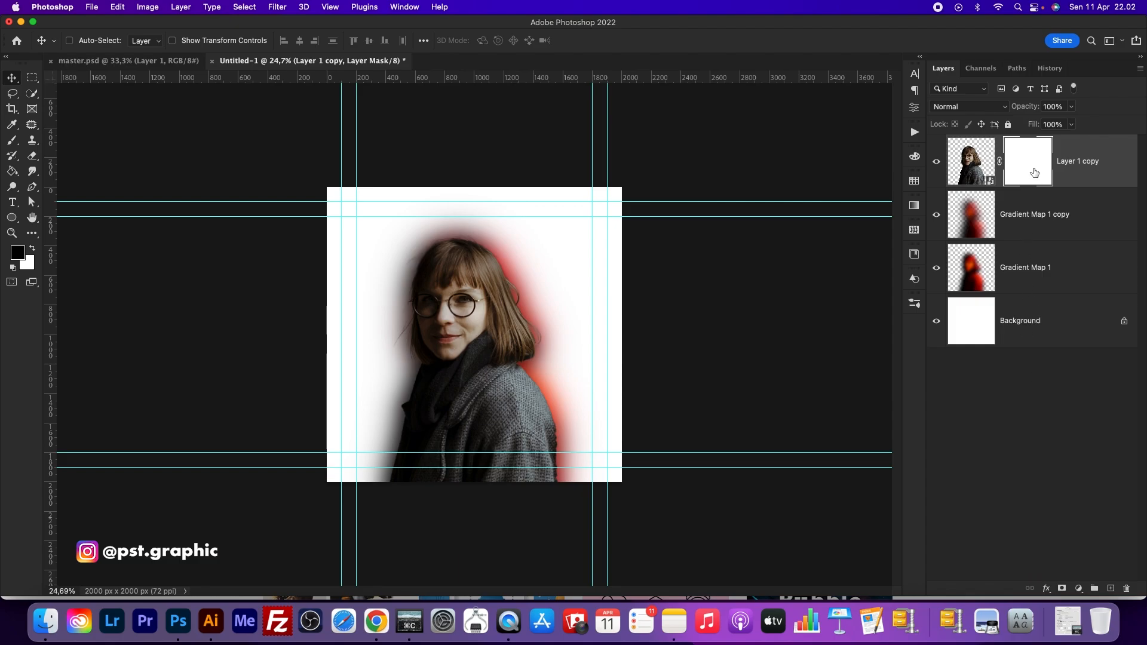
{"action": "key", "text": "super+i"}
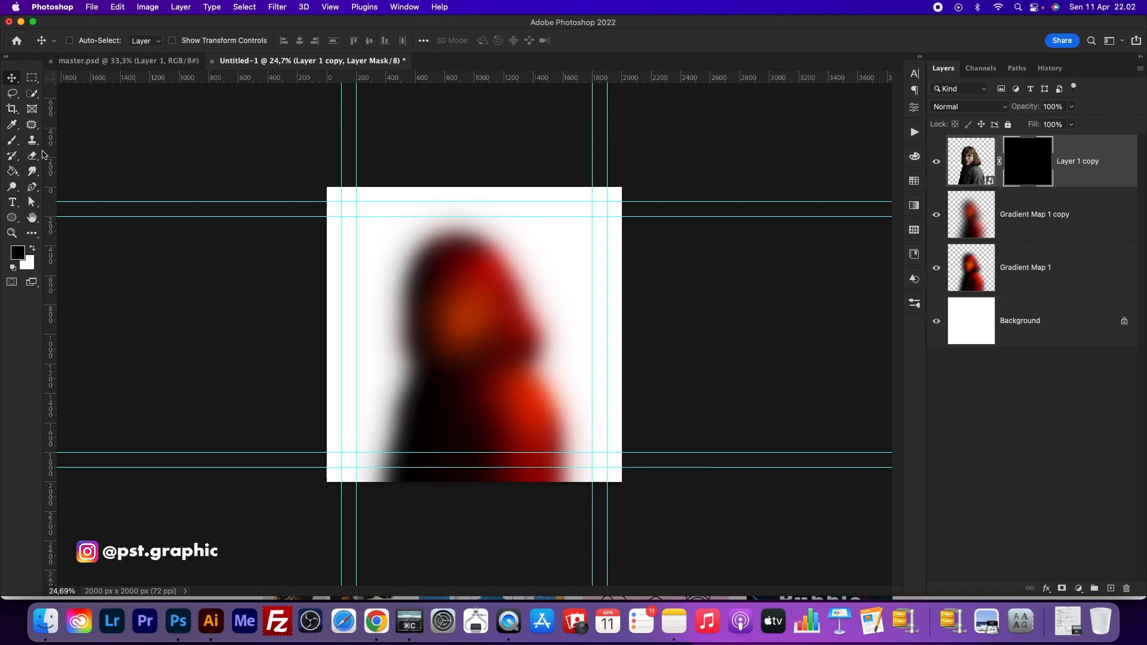
Set up the Brush tool with white (ffffff) as the foreground colour and a soft round tip.
{"action": "left_click", "coordinate": [13, 142]}
{"action": "left_click", "coordinate": [20, 253]}
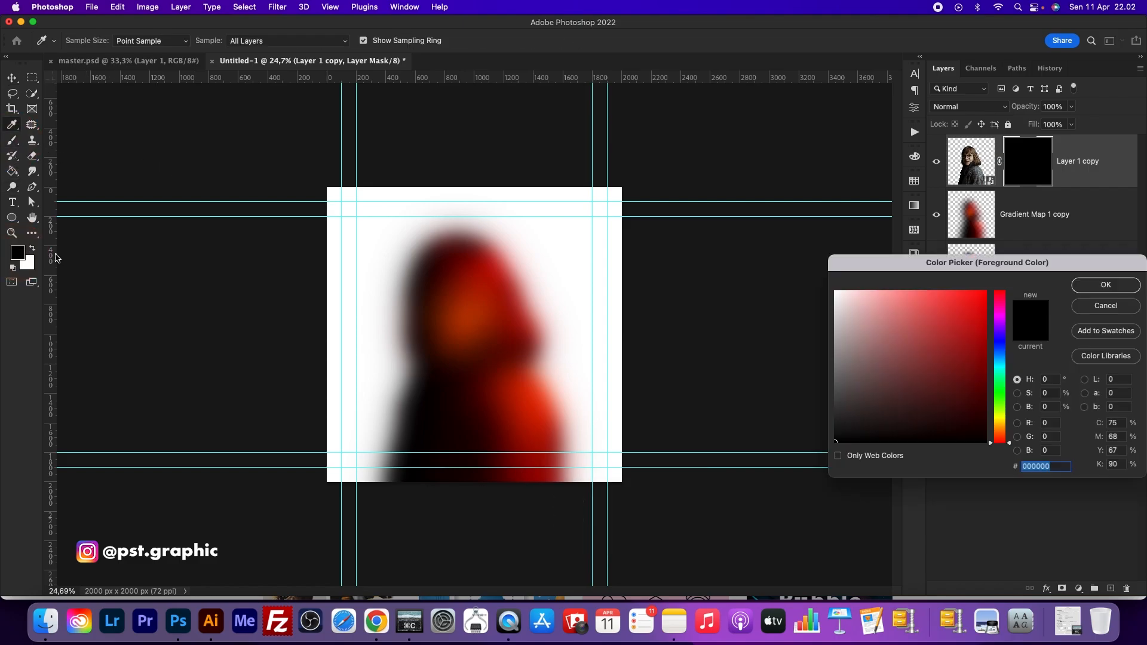
{"action": "left_click_drag", "start_coordinate": [848, 420], "coordinate": [792, 270]}
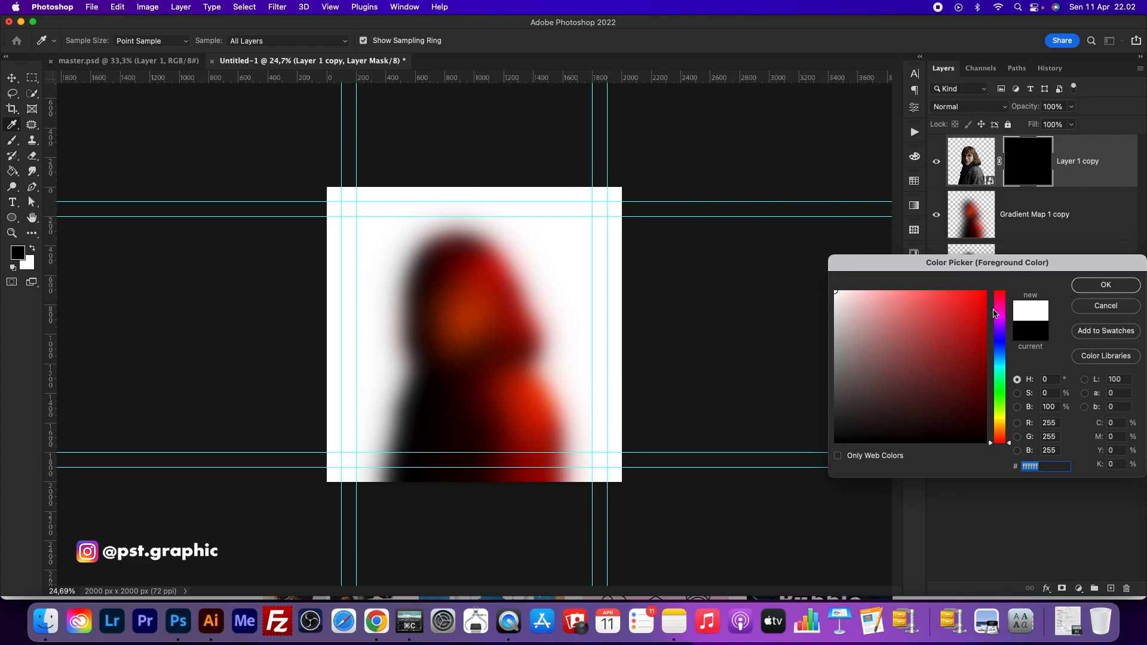
{"action": "left_click", "coordinate": [1098, 287]}
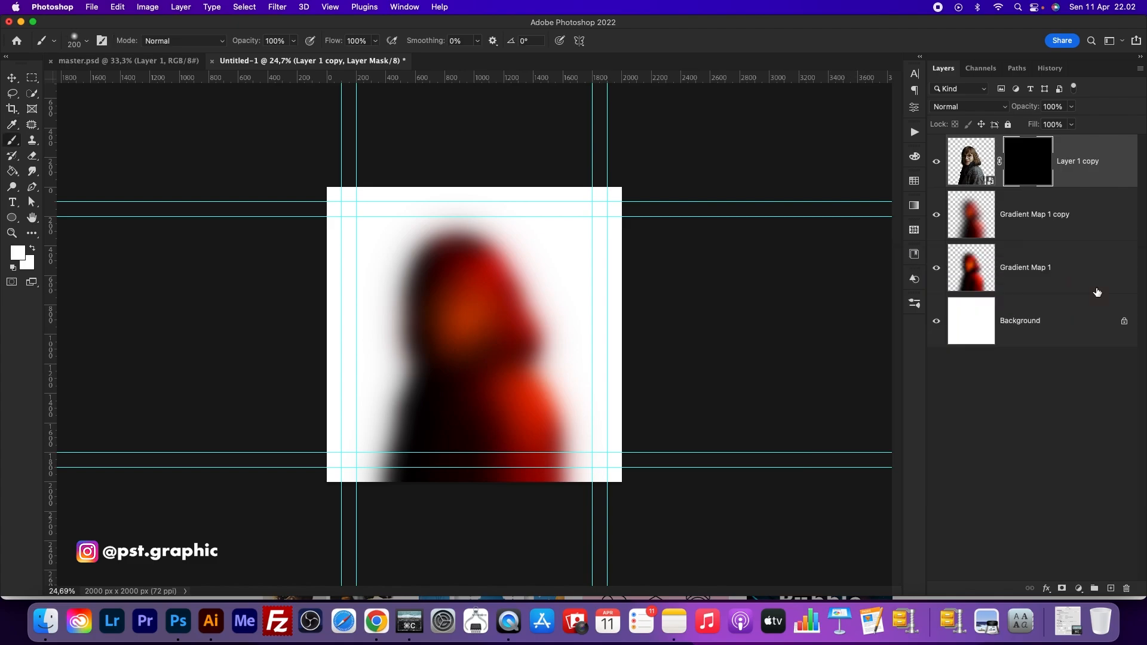
{"action": "right_click", "coordinate": [472, 275]}
{"action": "left_click", "coordinate": [618, 328]}
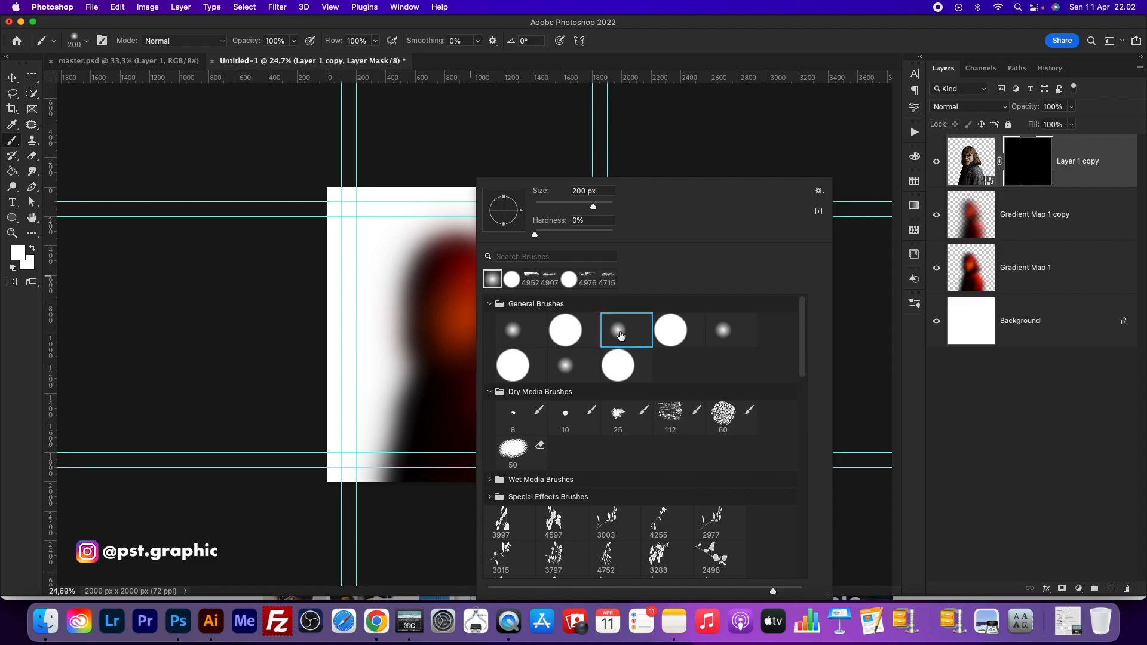
{"action": "left_click", "coordinate": [664, 47]}
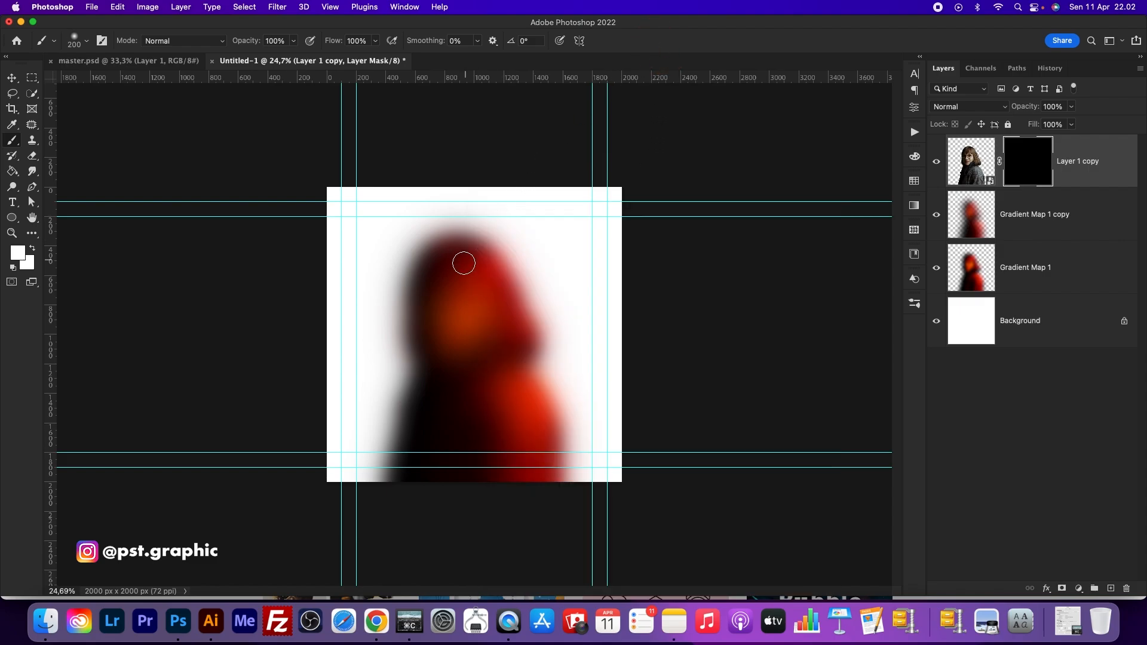
Enlarge the brush to 1000 px and paint on the Layer 1 copy mask to reveal the woman's face.
{"action": "key", "text": "bracketright"}
{"action": "key", "text": "bracketright"}
{"action": "key", "text": "bracketright"}
{"action": "key", "text": "bracketright"}
{"action": "key", "text": "bracketright"}
{"action": "key", "text": "bracketright"}
{"action": "key", "text": "bracketright"}
{"action": "key", "text": "bracketright"}
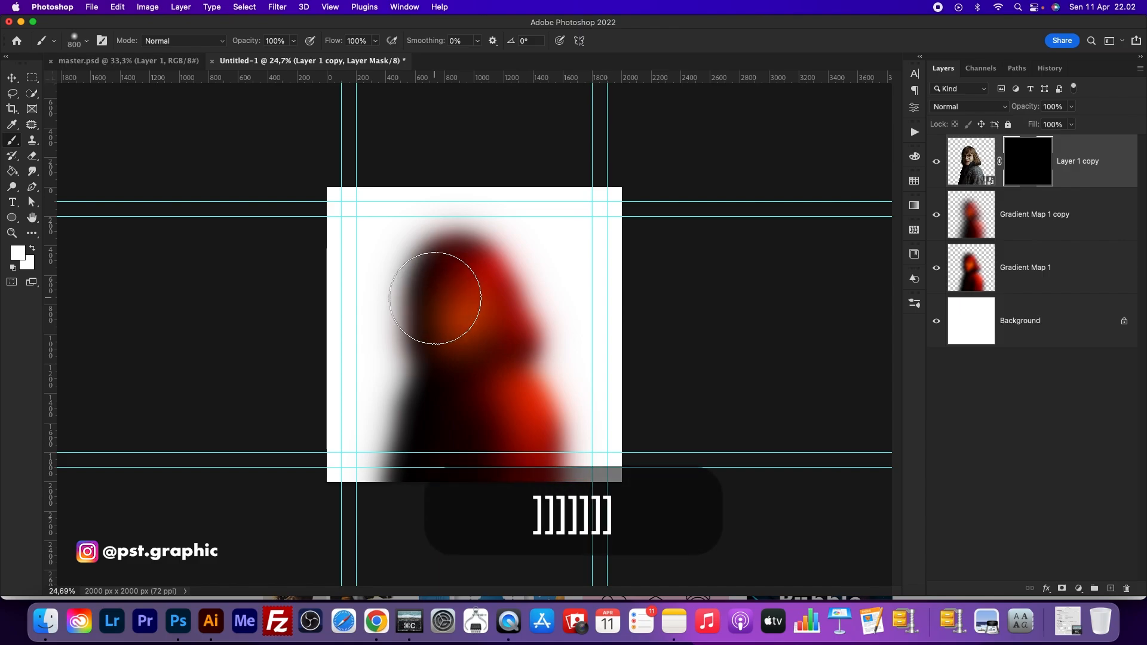
{"action": "key", "text": "bracketright"}
{"action": "mouse_move", "coordinate": [436, 295]}
{"action": "left_mouse_down"}
{"action": "mouse_move", "coordinate": [411, 305]}
{"action": "mouse_move", "coordinate": [374, 295]}
{"action": "mouse_move", "coordinate": [375, 275]}
{"action": "mouse_move", "coordinate": [461, 228]}
{"action": "left_mouse_up"}
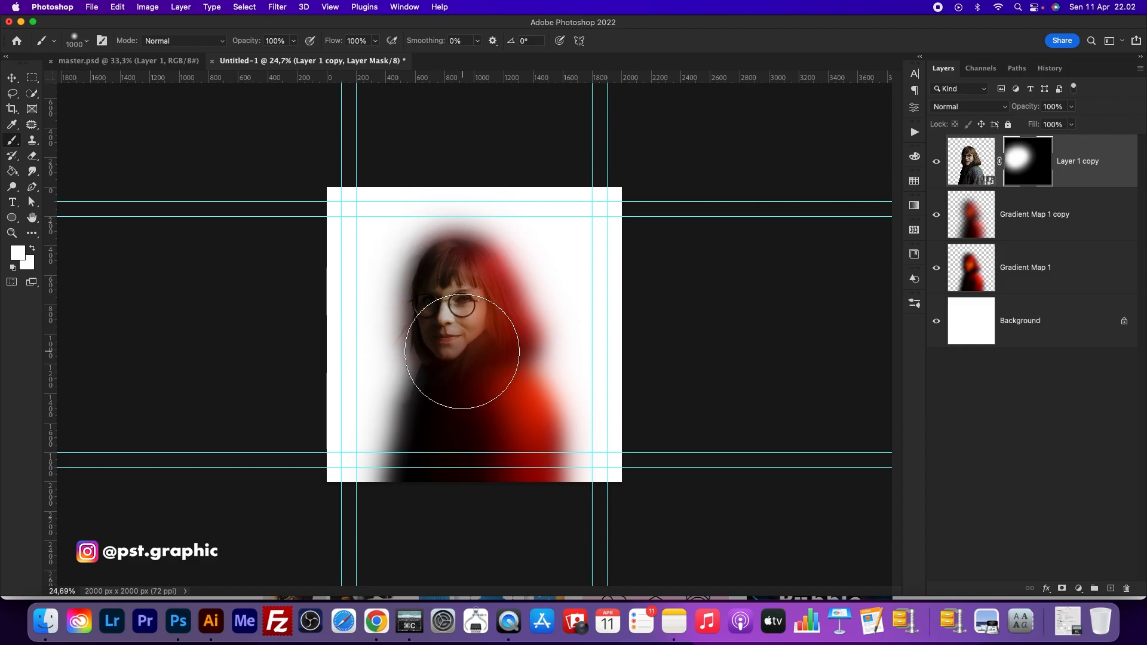
{"action": "left_click", "coordinate": [12, 77]}
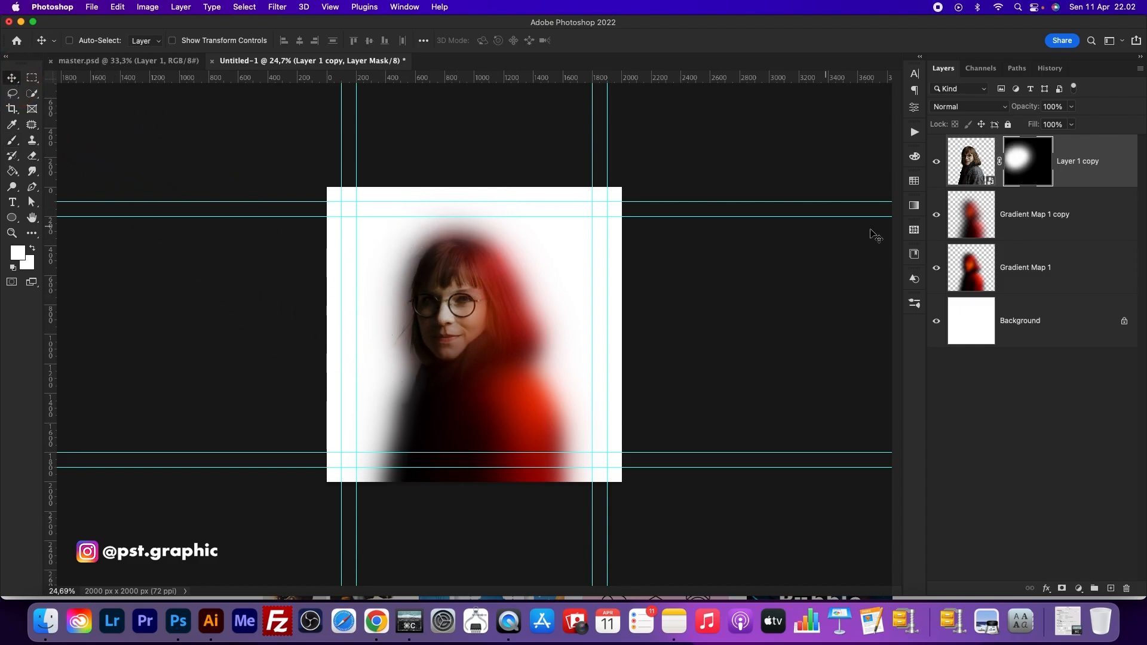
Add a new layer above Gradient Map 1 copy and paint yellow (ffd200) over the shoulder and lower-right corner of the canvas.
{"action": "left_click", "coordinate": [1038, 230]}
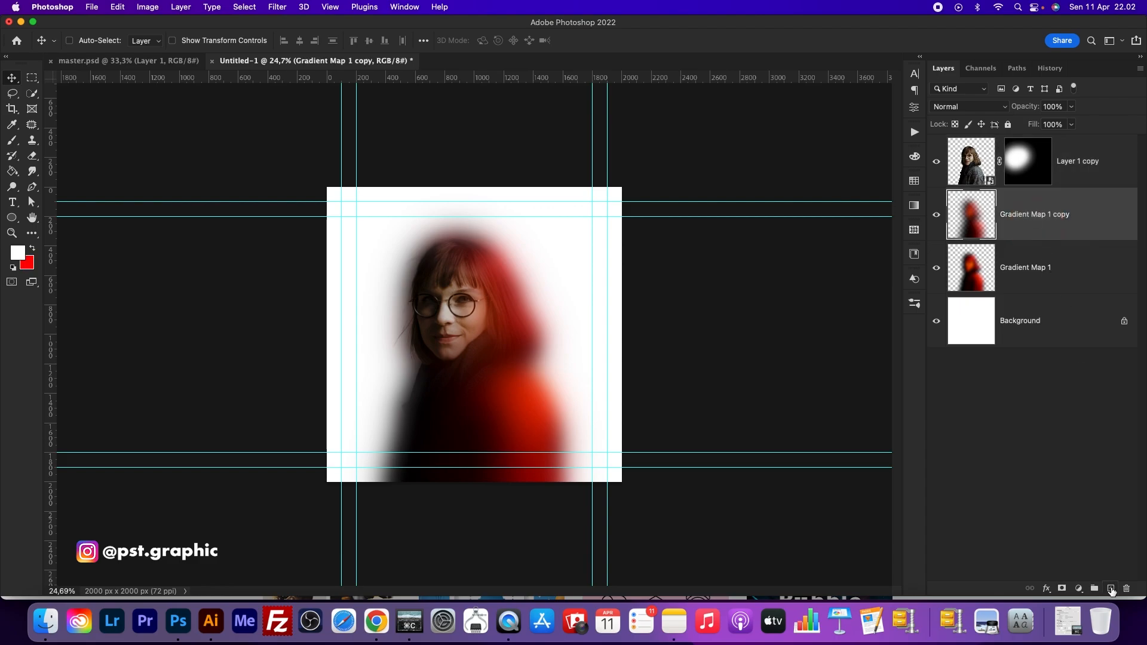
{"action": "left_click", "coordinate": [1110, 588]}
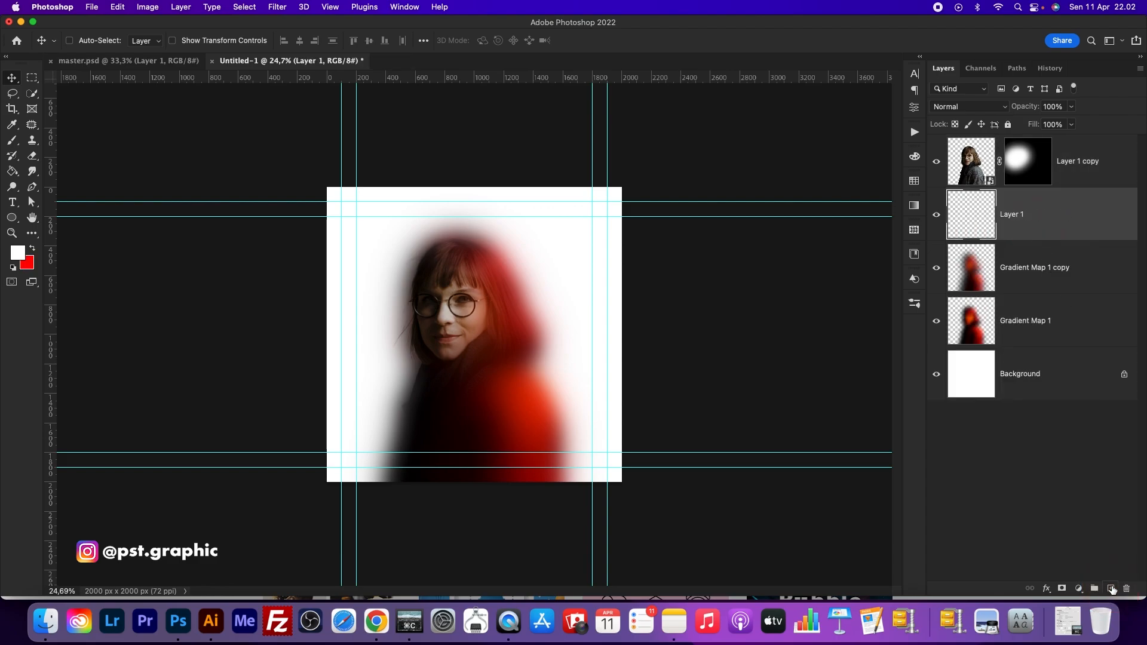
{"action": "left_click", "coordinate": [12, 140]}
{"action": "left_click", "coordinate": [37, 254]}
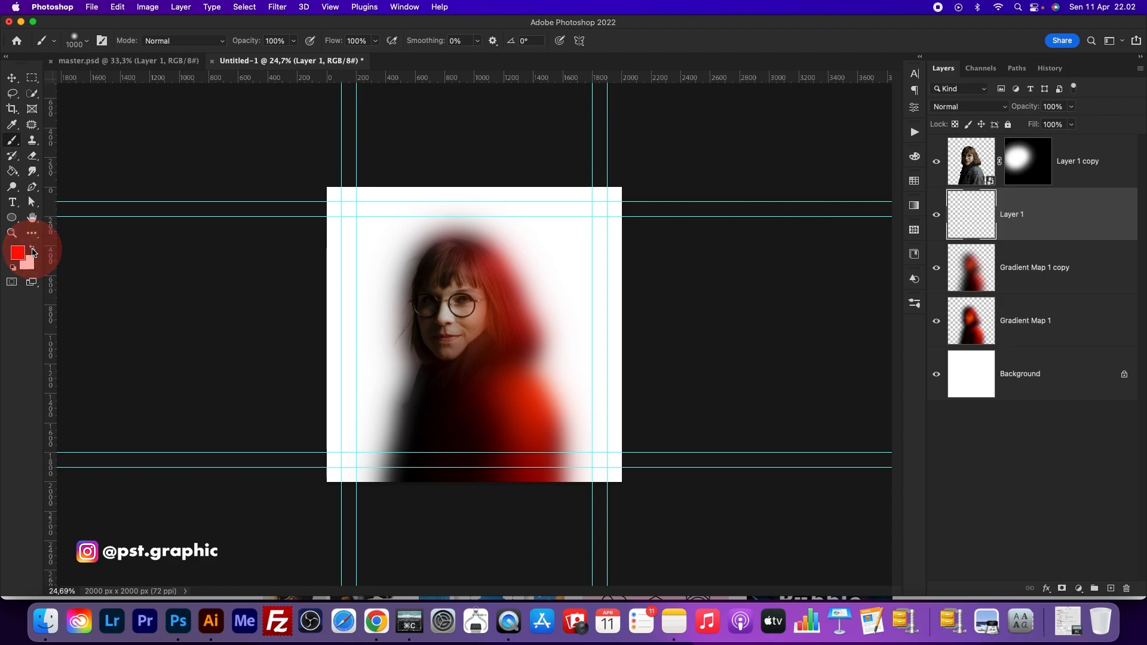
{"action": "left_click", "coordinate": [18, 253]}
{"action": "left_click_drag", "start_coordinate": [998, 396], "coordinate": [1002, 425]}
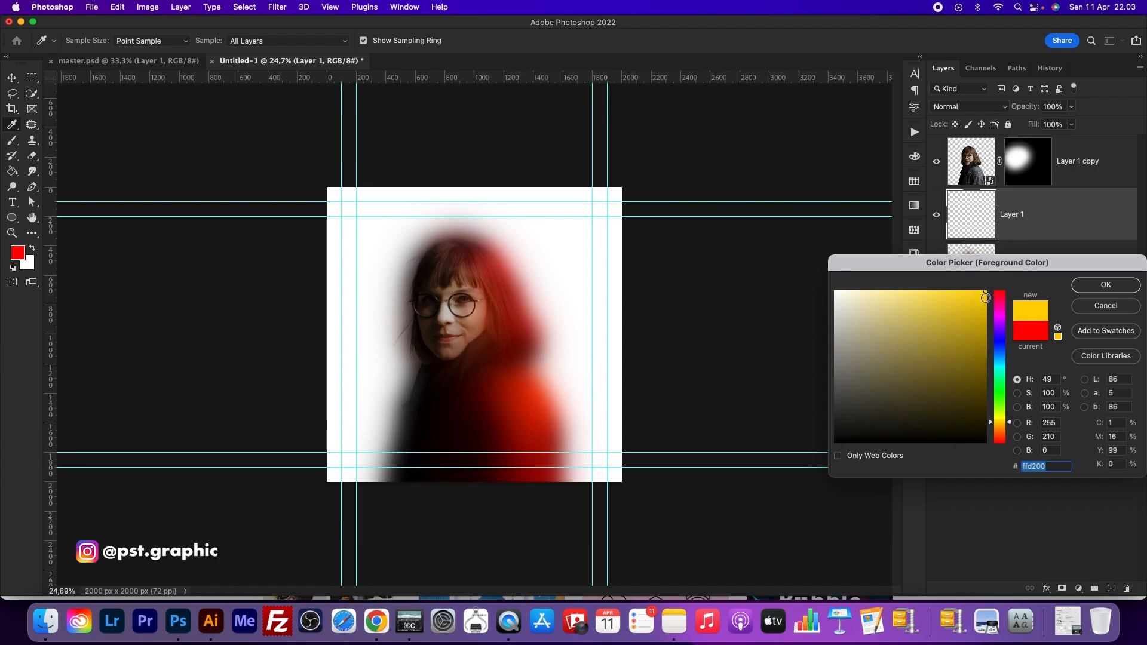
{"action": "left_click", "coordinate": [1102, 287]}
{"action": "key", "text": "b"}
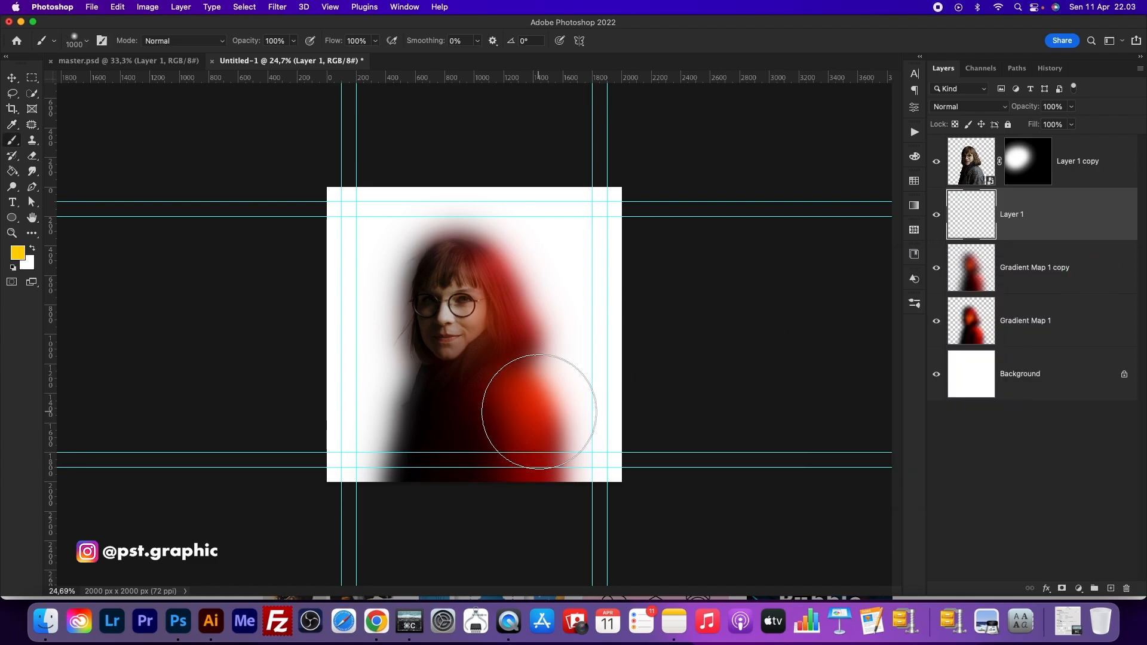
{"action": "mouse_move", "coordinate": [547, 413]}
{"action": "left_mouse_down"}
{"action": "mouse_move", "coordinate": [546, 485]}
{"action": "mouse_move", "coordinate": [551, 477]}
{"action": "left_mouse_up"}
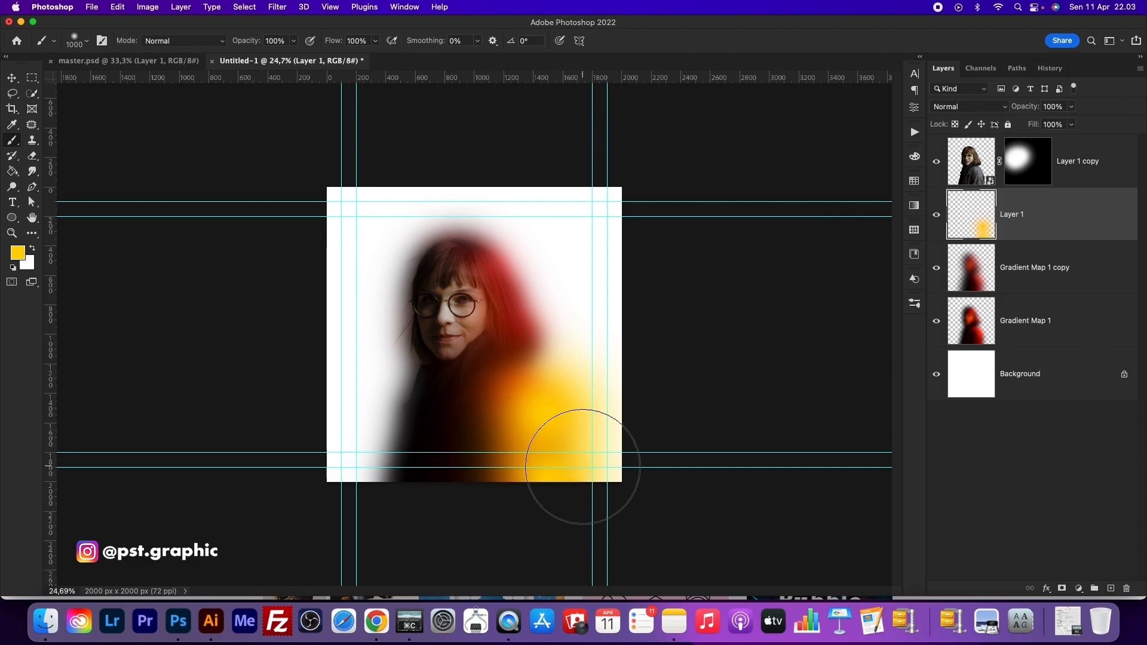
Change the foreground colour to bright blue and paint a soft spot at the upper left of the woman's head.
{"action": "left_click", "coordinate": [17, 252]}
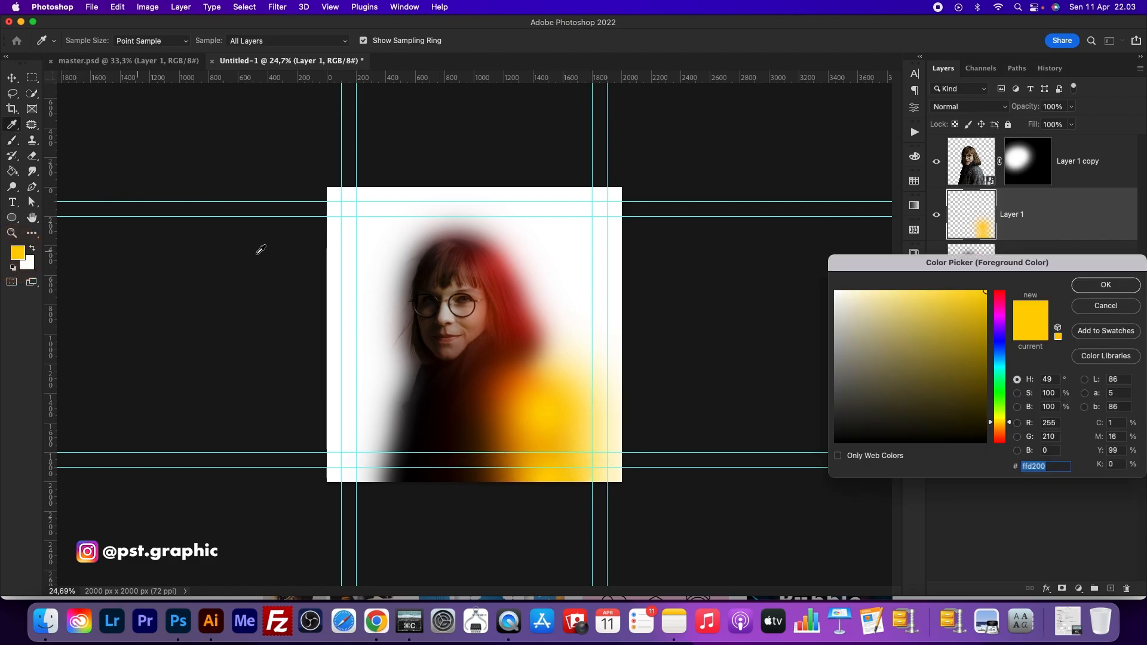
{"action": "left_click", "coordinate": [1001, 356]}
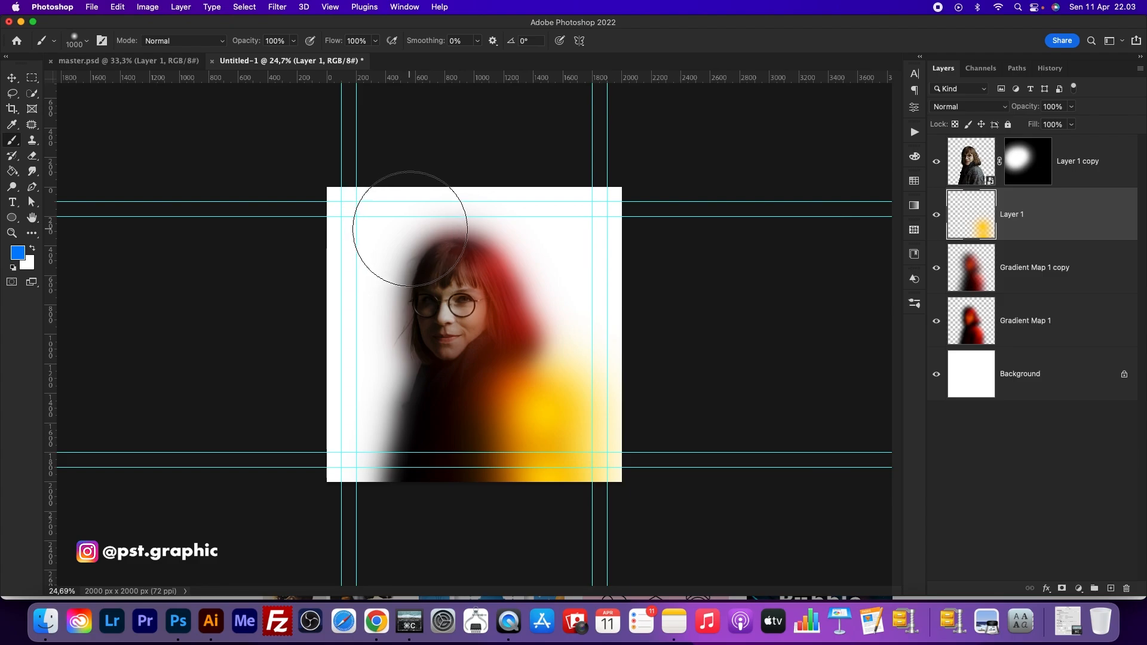
{"action": "key", "text": "super+z"}
{"action": "left_click_drag", "start_coordinate": [391, 254], "coordinate": [410, 256]}
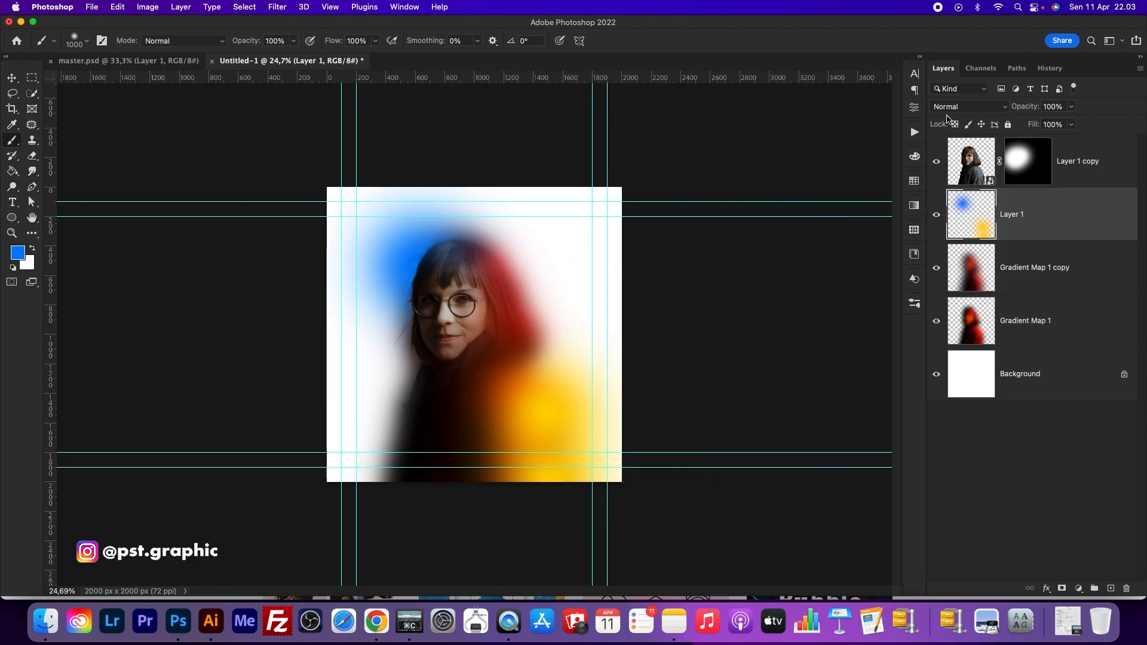
Set the painted colour layer's blend mode to Soft Light and slightly adjust the spots with Free Transform.
{"action": "left_click", "coordinate": [949, 107]}
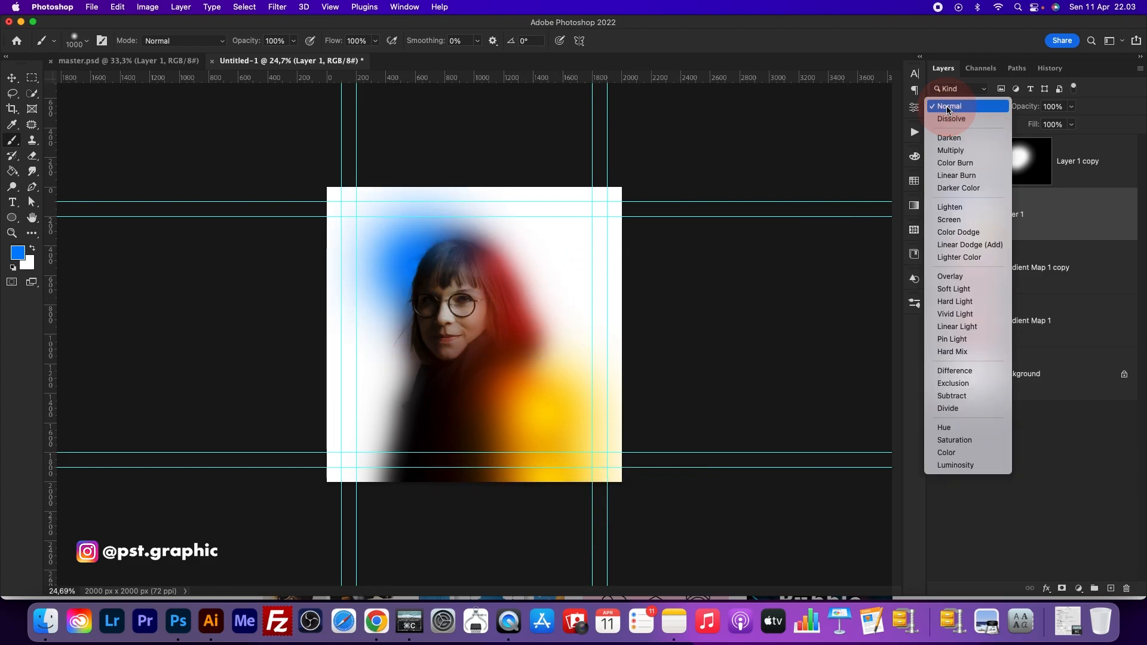
{"action": "left_click", "coordinate": [954, 290]}
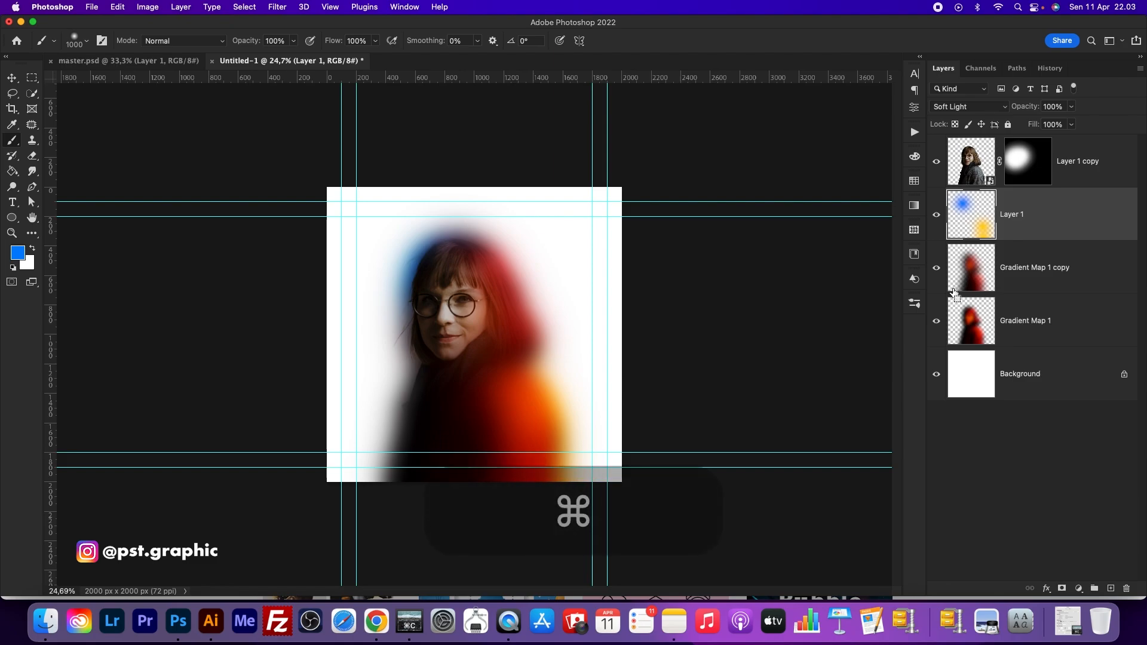
{"action": "key", "text": "super+t"}
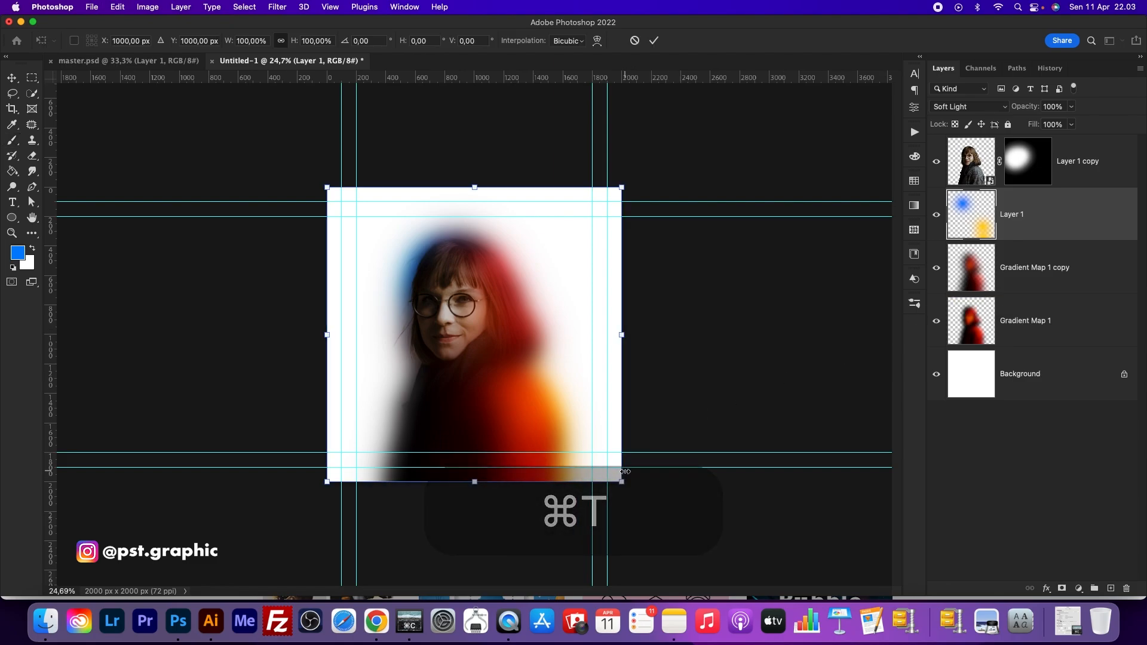
{"action": "mouse_move", "coordinate": [623, 483]}
{"action": "left_mouse_down"}
{"action": "mouse_move", "coordinate": [673, 478]}
{"action": "mouse_move", "coordinate": [646, 417]}
{"action": "mouse_move", "coordinate": [589, 434]}
{"action": "mouse_move", "coordinate": [525, 488]}
{"action": "mouse_move", "coordinate": [542, 501]}
{"action": "mouse_move", "coordinate": [643, 503]}
{"action": "mouse_move", "coordinate": [640, 489]}
{"action": "left_mouse_up"}
{"action": "key", "text": "Return"}
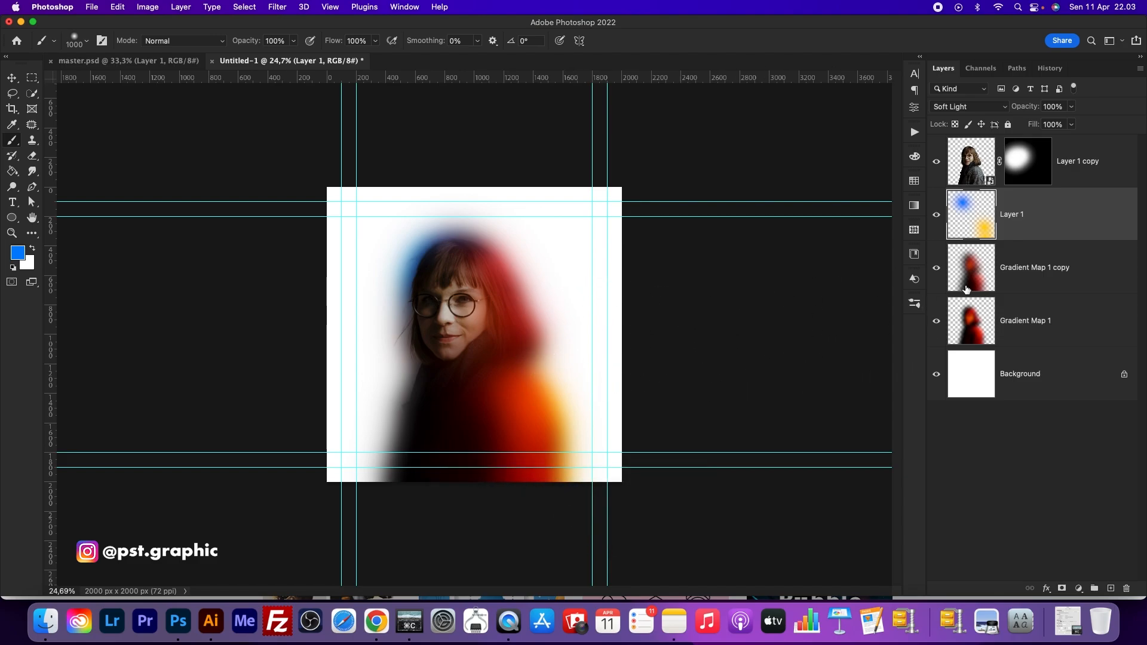
Place the fifth paper texture JPG from the Finder's paper texture by freeject.net folder above Layer 1 copy.
{"action": "left_click", "coordinate": [1067, 185]}
{"action": "left_click", "coordinate": [46, 621]}
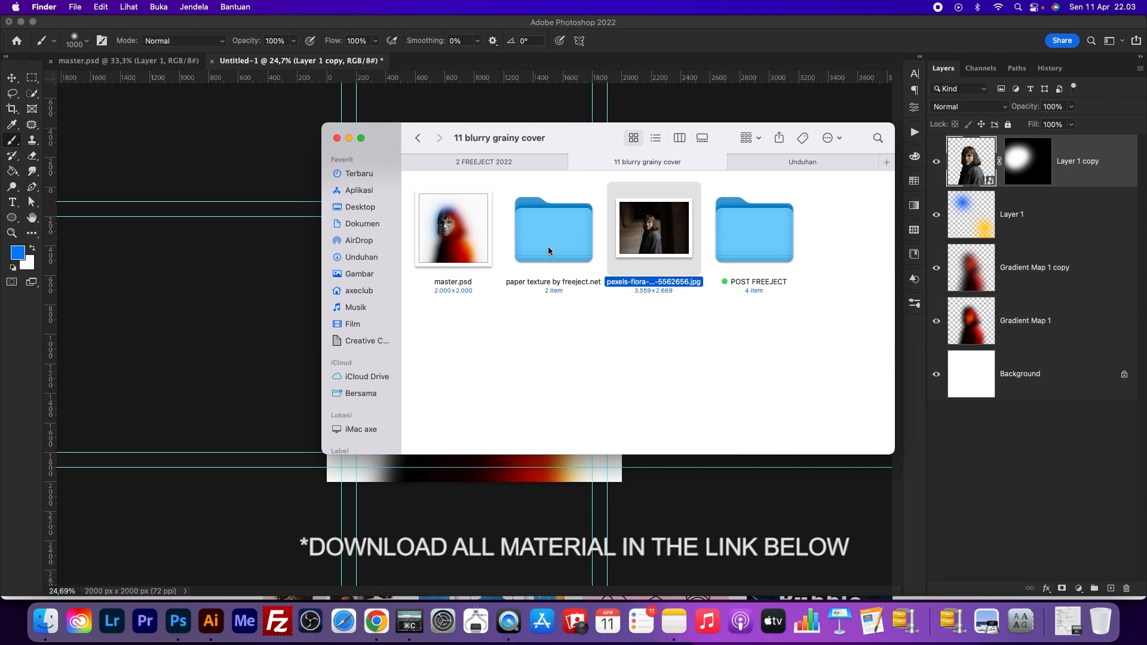
{"action": "double_click", "coordinate": [547, 246]}
{"action": "double_click", "coordinate": [543, 249]}
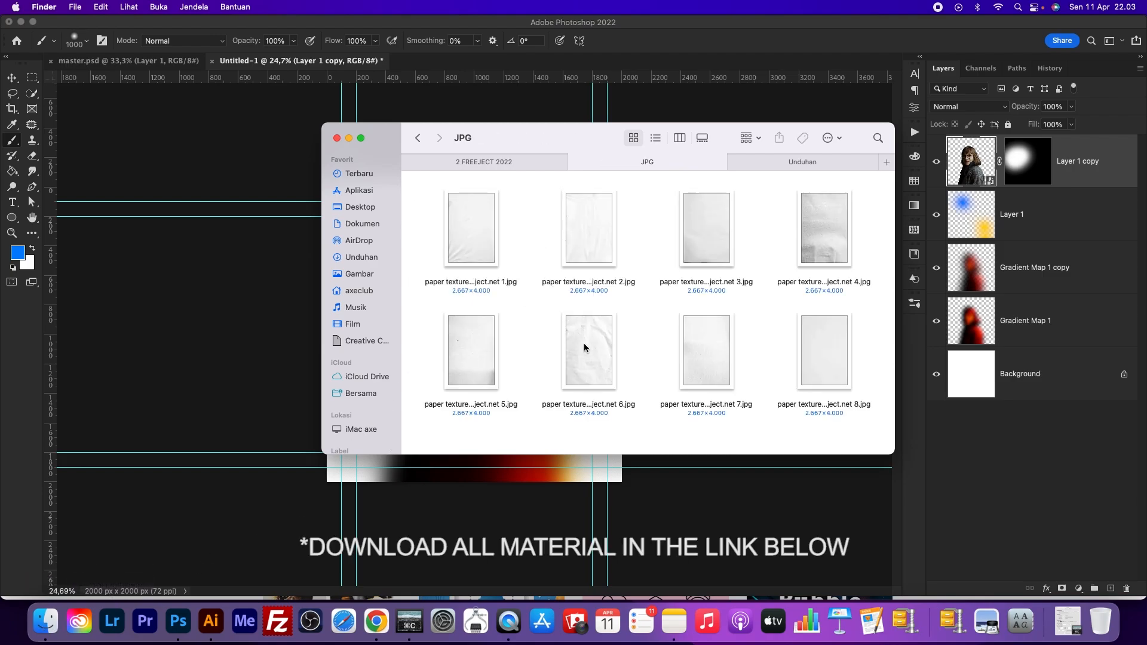
{"action": "left_click", "coordinate": [470, 361]}
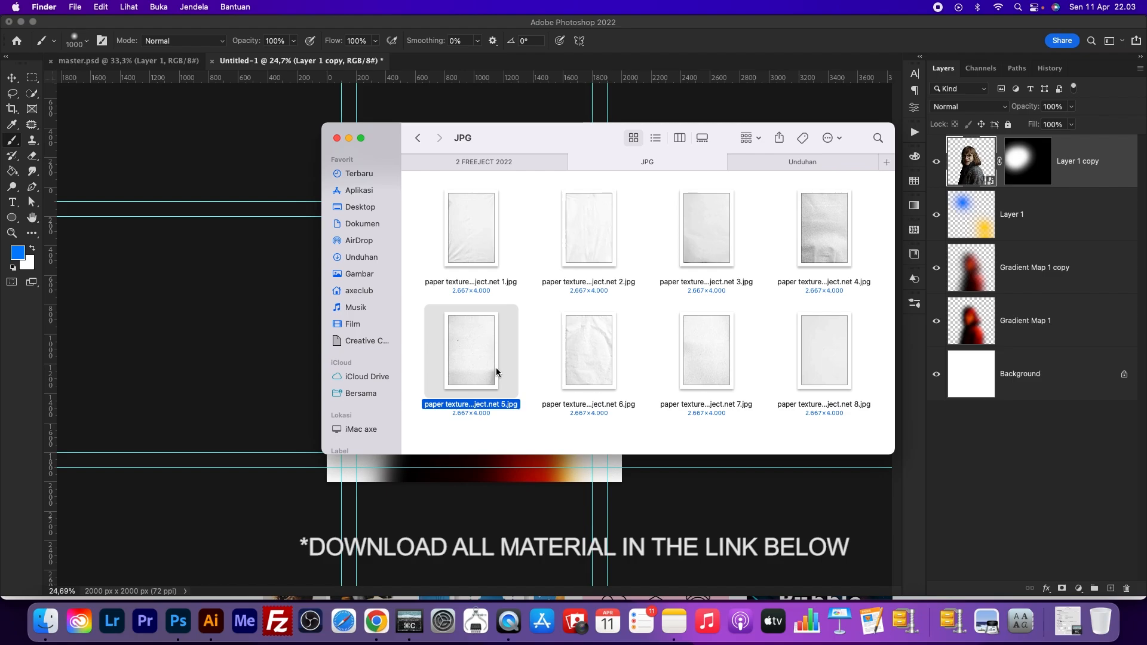
{"action": "left_click_drag", "start_coordinate": [484, 335], "coordinate": [220, 392]}
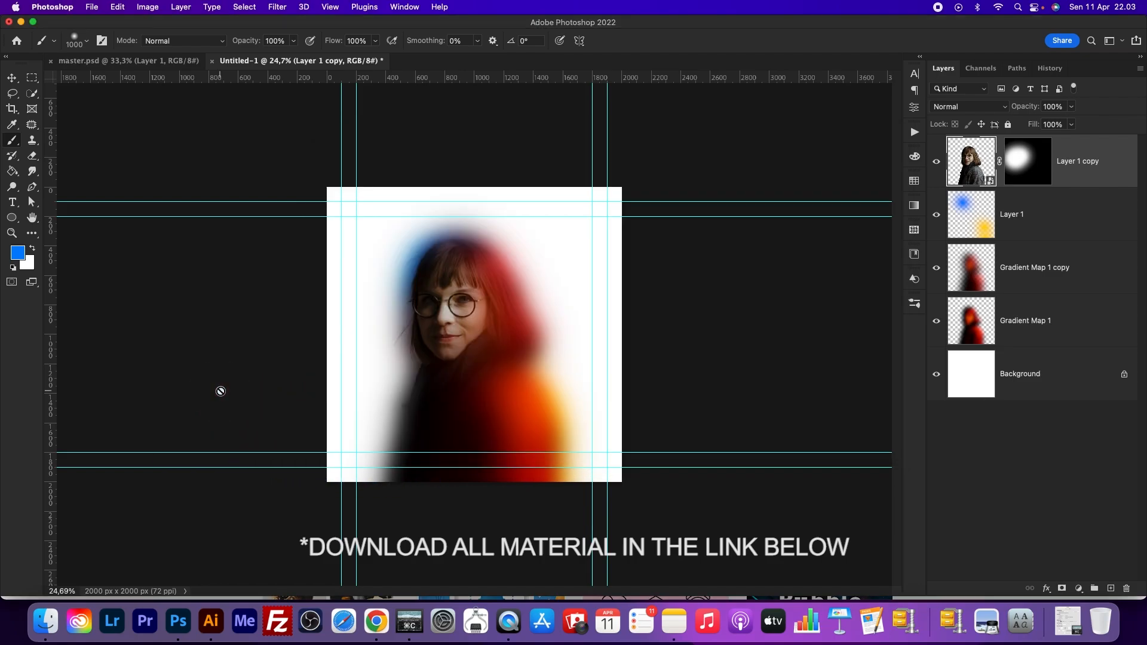
Scale the placed paper texture to about 336% so it covers the whole canvas, and commit the placement.
{"action": "left_click_drag", "start_coordinate": [517, 403], "coordinate": [633, 545]}
{"action": "left_click_drag", "start_coordinate": [427, 265], "coordinate": [263, 126]}
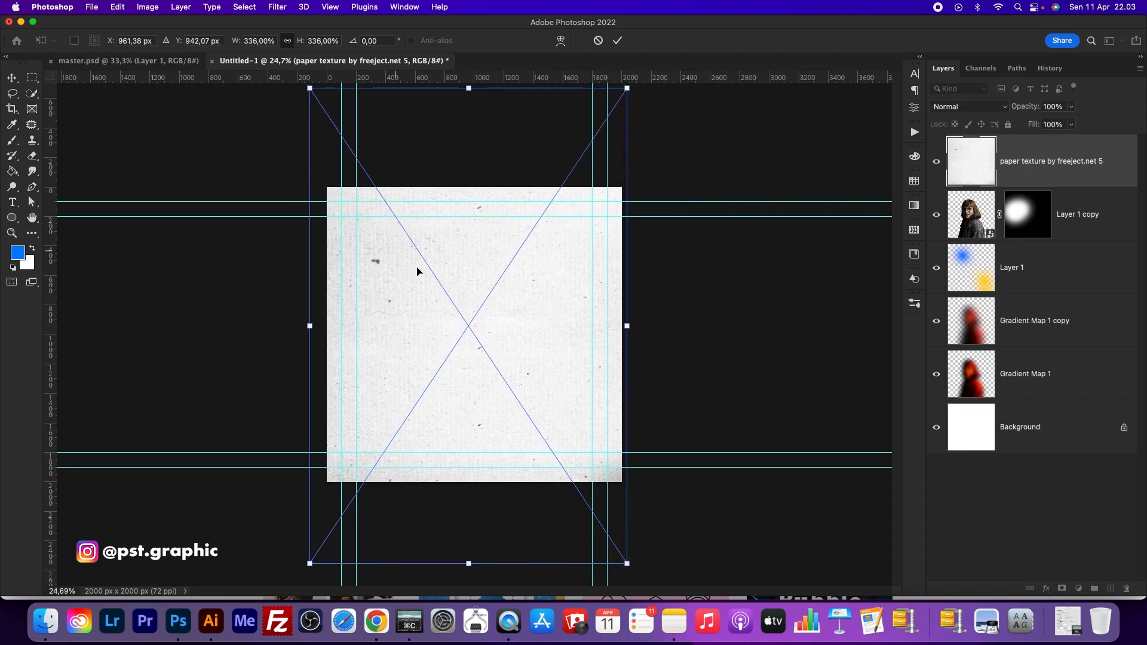
{"action": "key", "text": "Return"}
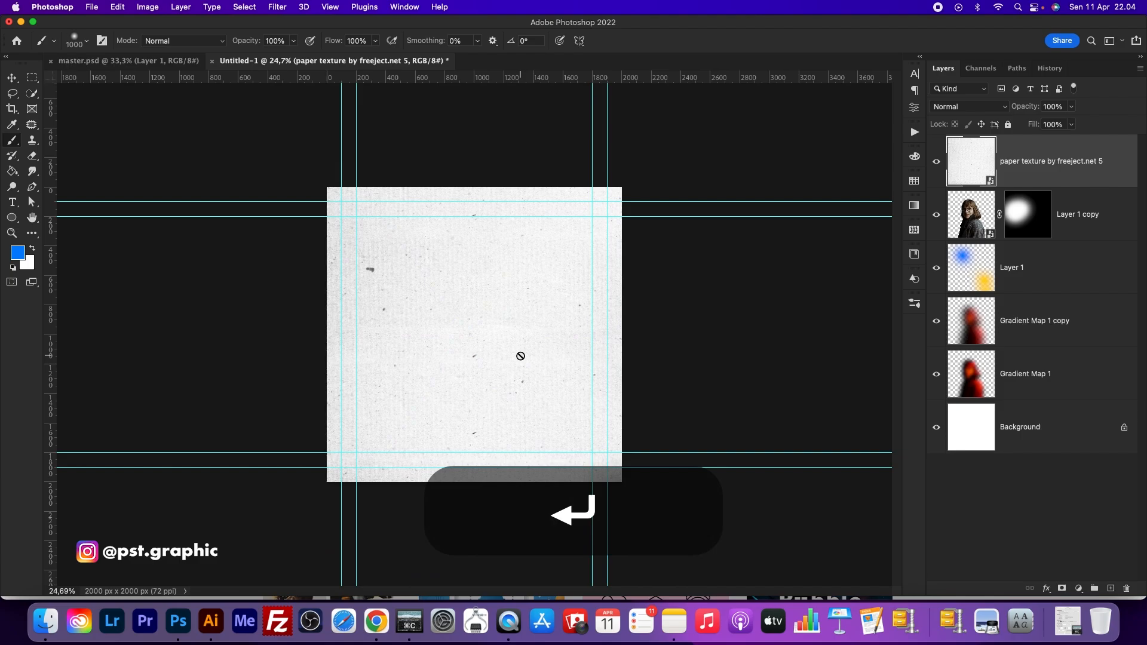
Set the paper texture layer's blend mode to Soft Light and inspect the texture on the portrait.
{"action": "left_click", "coordinate": [967, 106]}
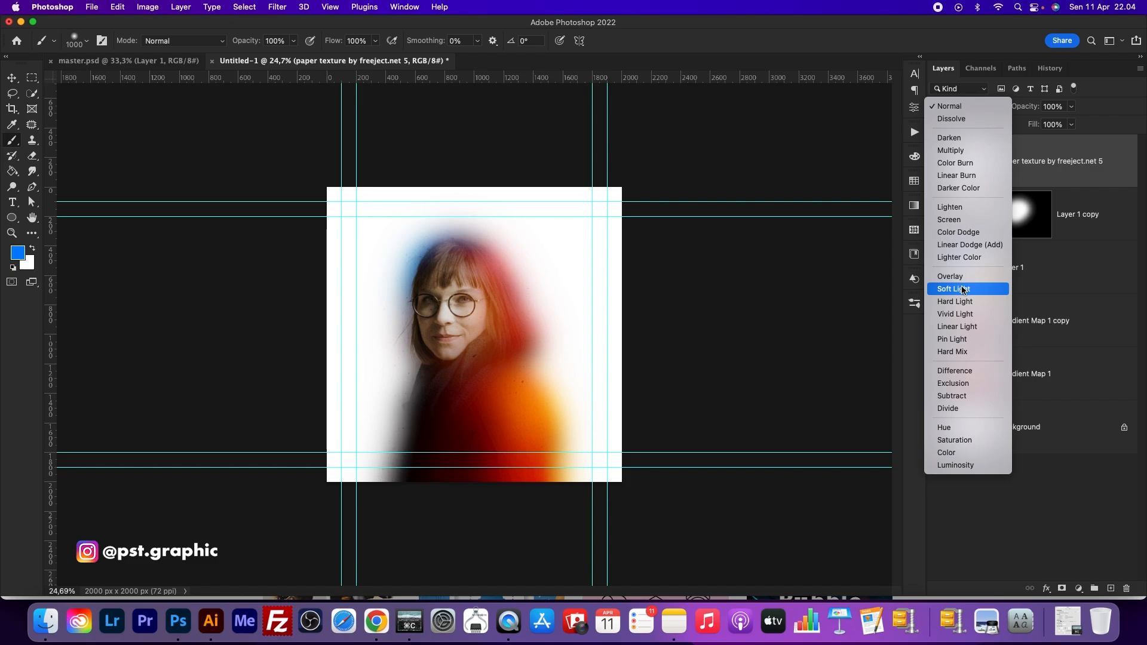
{"action": "left_click", "coordinate": [954, 289]}
{"action": "scroll", "coordinate": [512, 365], "scroll_direction": "up", "scroll_amount": 5}
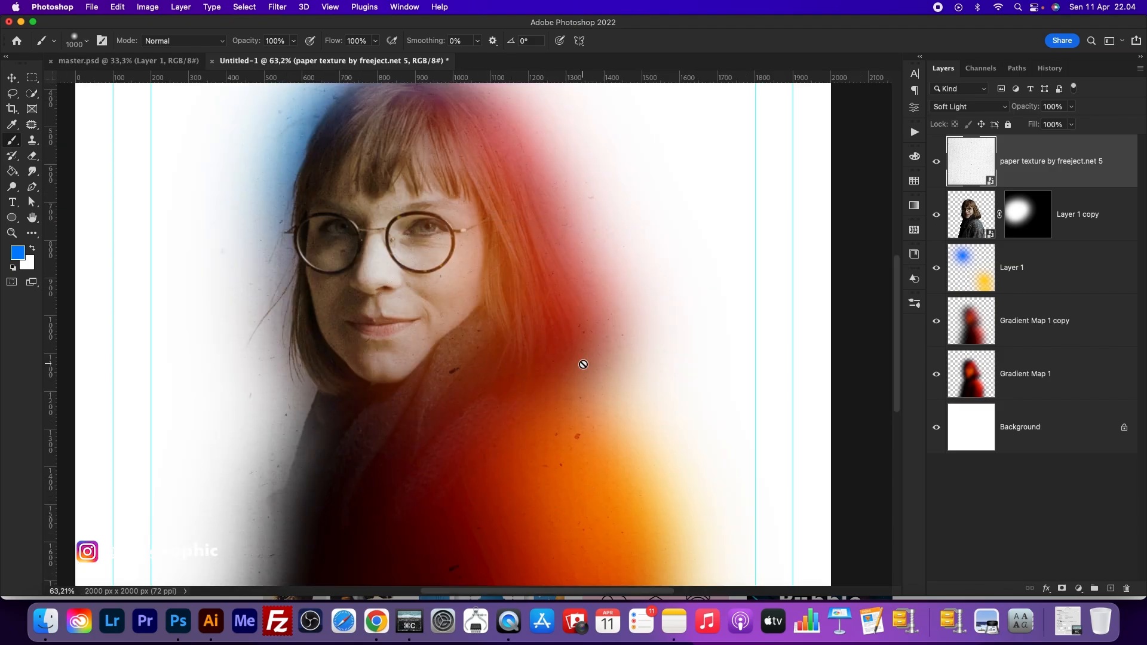
{"action": "scroll", "coordinate": [583, 363], "scroll_direction": "down", "scroll_amount": 5}
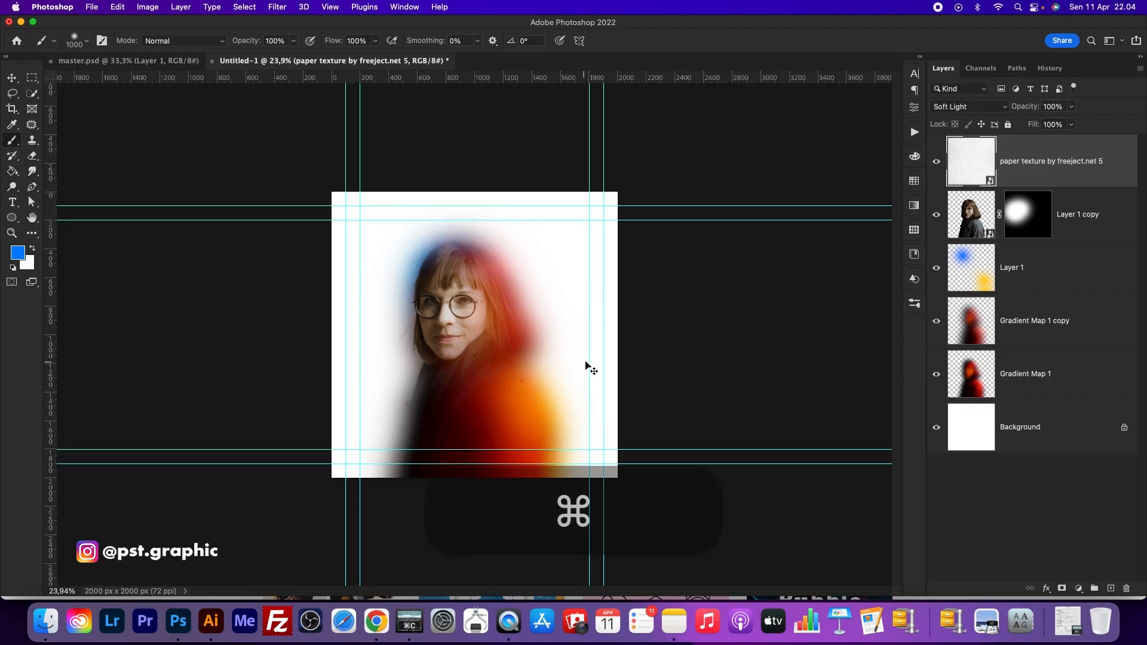
Select all layers from the paper texture down to Background and merge them into one layer.
{"action": "left_click", "coordinate": [1093, 222], "text": "super"}
{"action": "left_click", "coordinate": [1059, 272], "text": "super"}
{"action": "left_click", "coordinate": [1049, 329], "text": "super"}
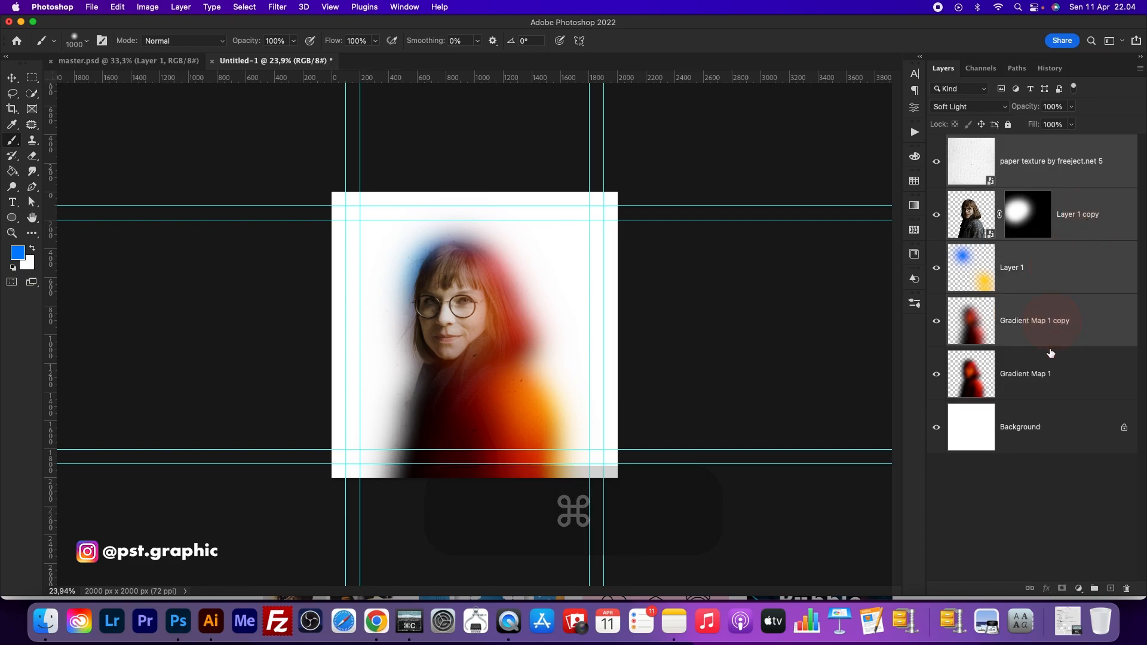
{"action": "left_click", "coordinate": [1042, 373], "text": "super"}
{"action": "left_click", "coordinate": [1036, 421], "text": "super"}
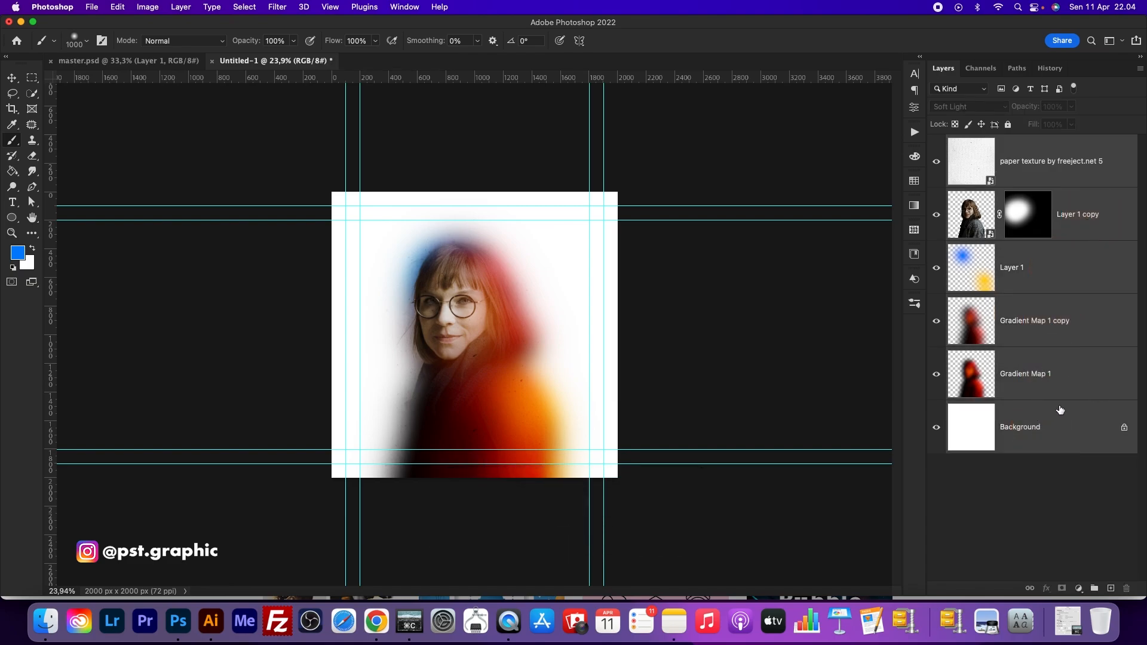
{"action": "key", "text": "super+e"}
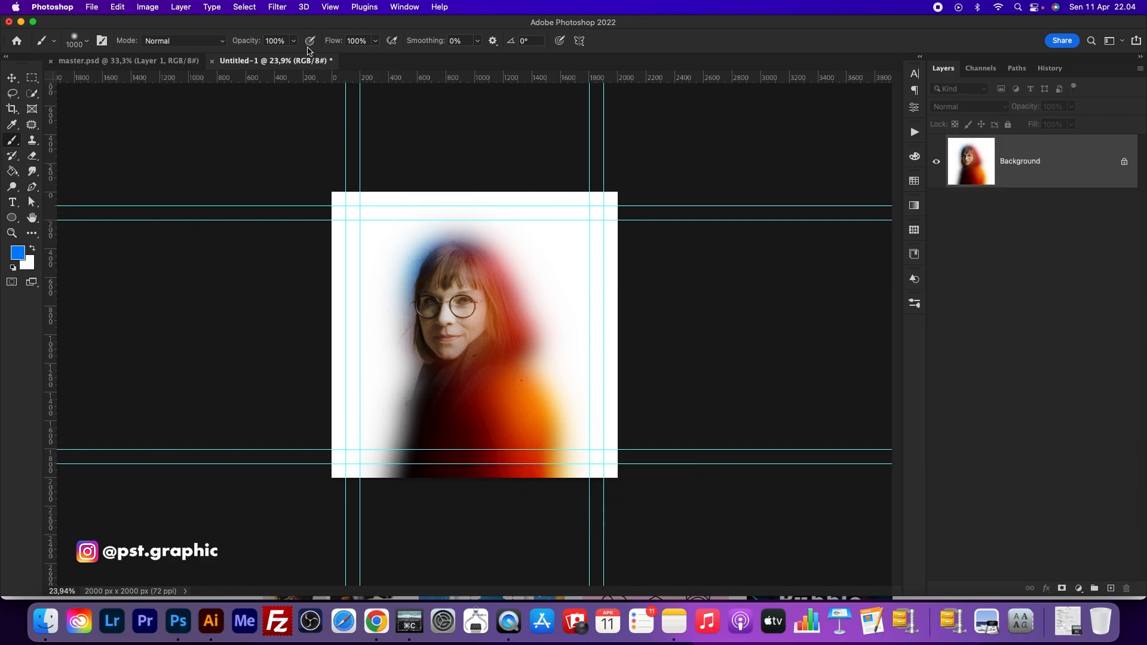
Apply the Add Noise filter to the merged image at 7% with Gaussian distribution and Monochromatic enabled.
{"action": "left_click", "coordinate": [277, 7]}
{"action": "mouse_move", "coordinate": [402, 193]}
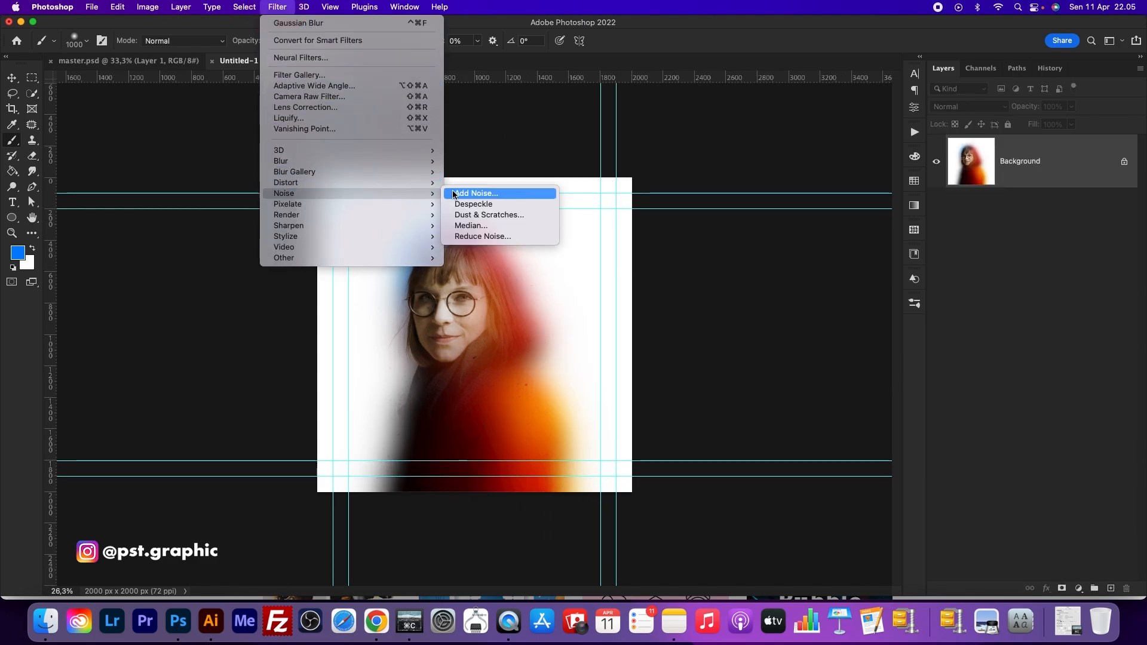
{"action": "left_click", "coordinate": [456, 193]}
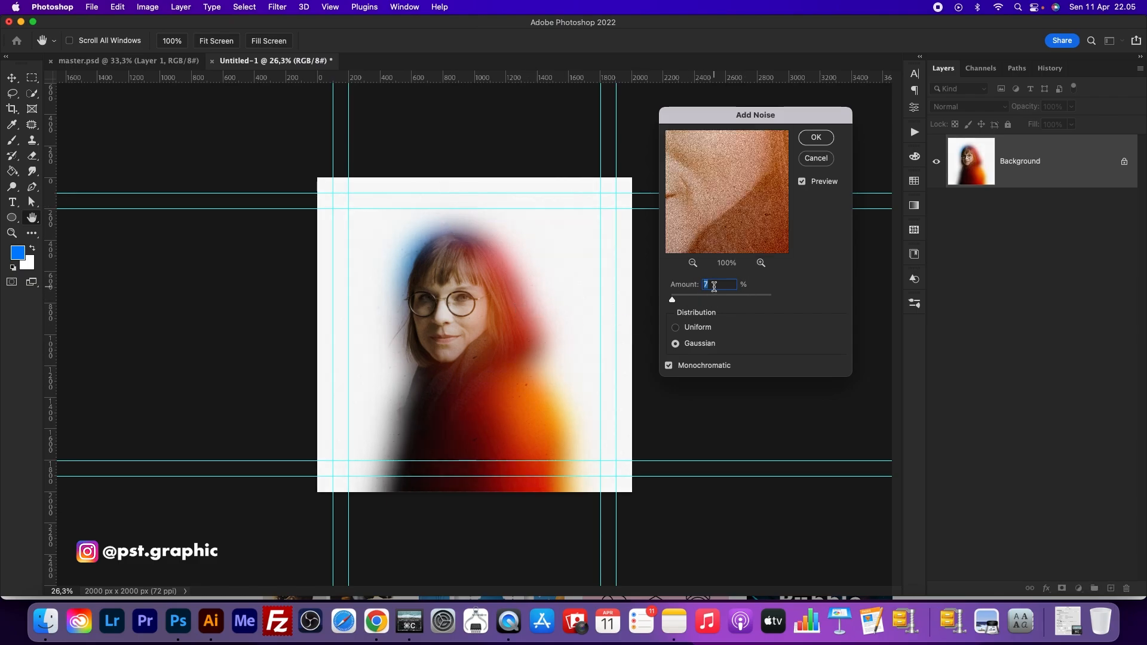
{"action": "scroll", "coordinate": [495, 316], "scroll_direction": "up", "scroll_amount": 10}
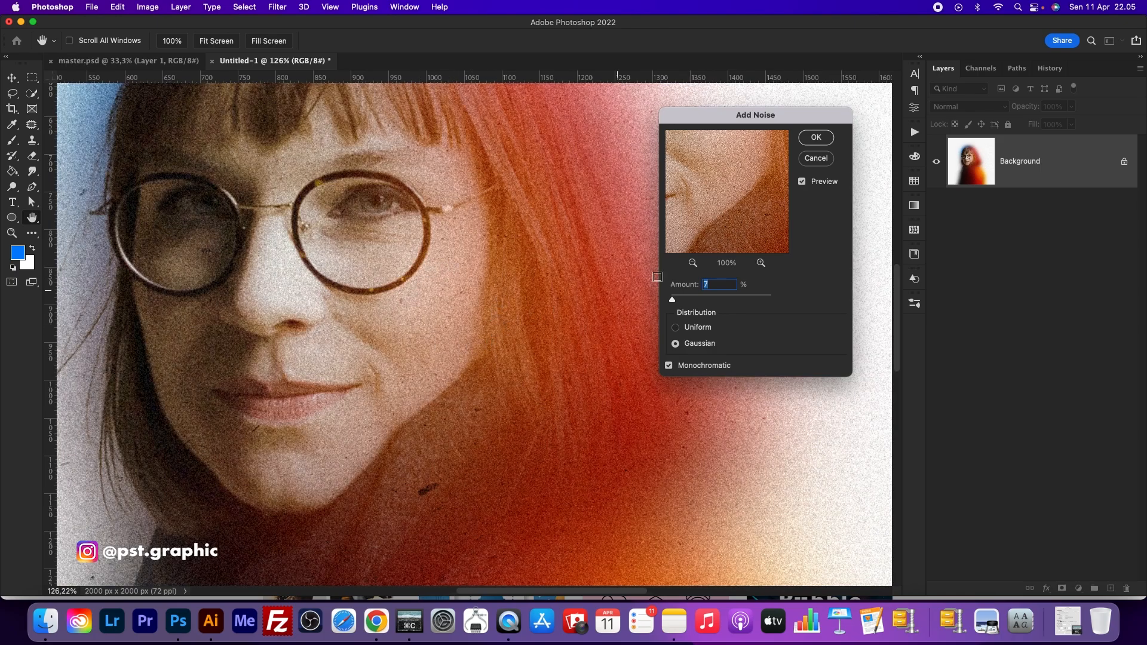
{"action": "left_click", "coordinate": [816, 138]}
{"action": "key", "text": "b"}
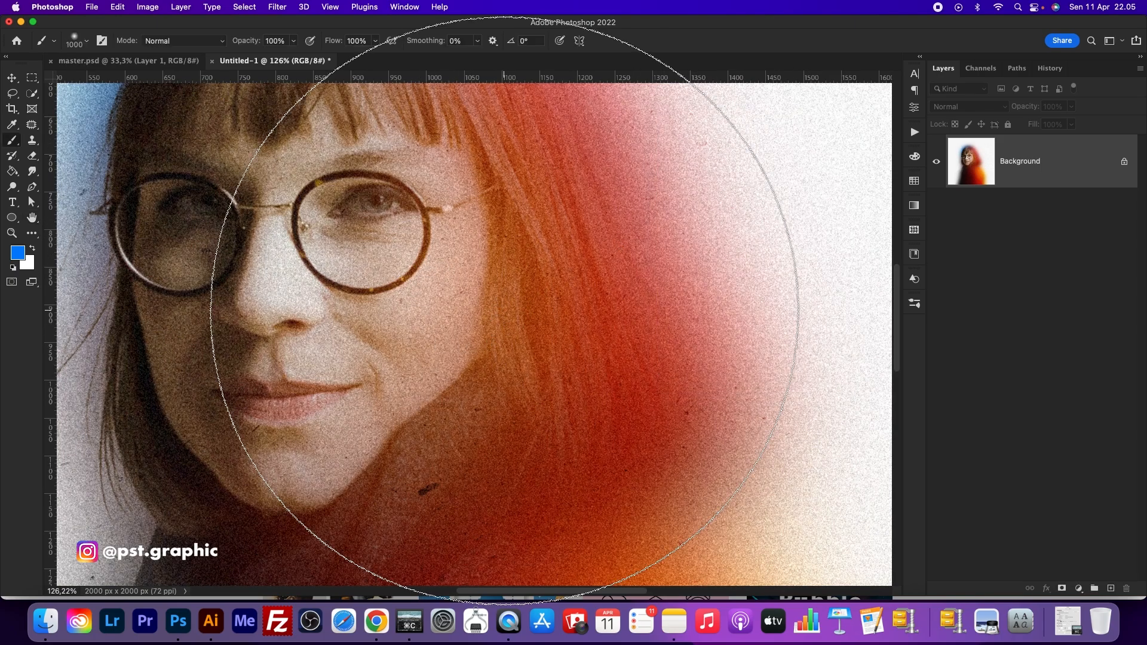
{"action": "scroll", "coordinate": [504, 311], "scroll_direction": "down", "scroll_amount": 10}
{"action": "scroll", "coordinate": [505, 310], "scroll_direction": "up", "scroll_amount": 3}
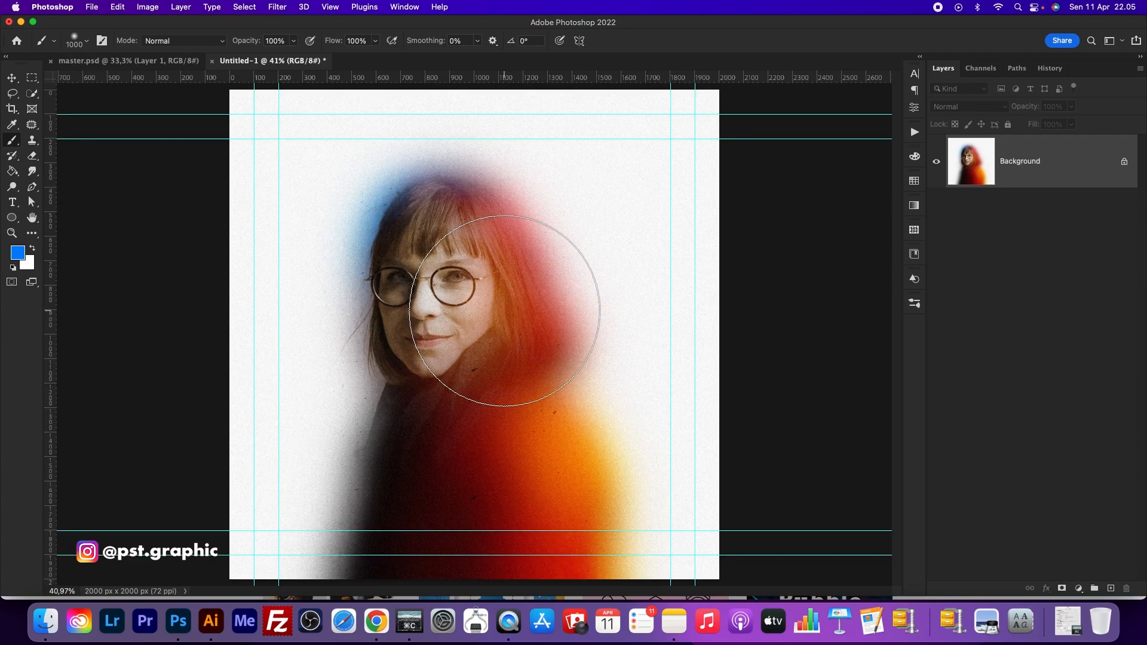
Apply a Curves adjustment in the RGB channel with points at input 173, output 177 and input 78, output 46.
{"action": "left_click", "coordinate": [10, 79]}
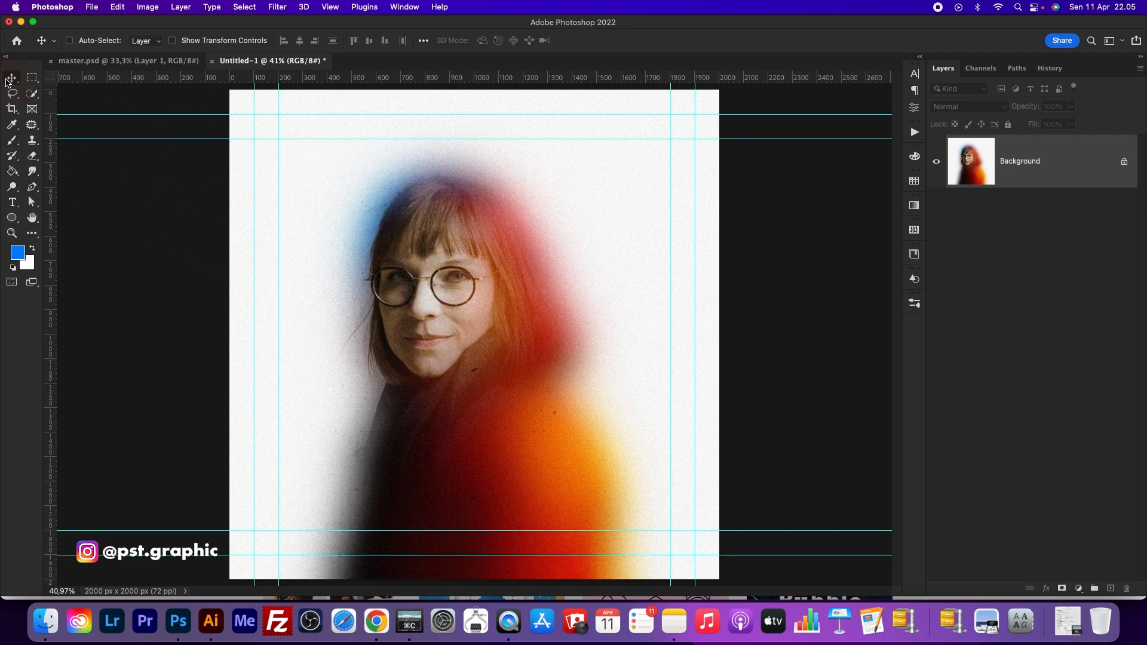
{"action": "key", "text": "super+m"}
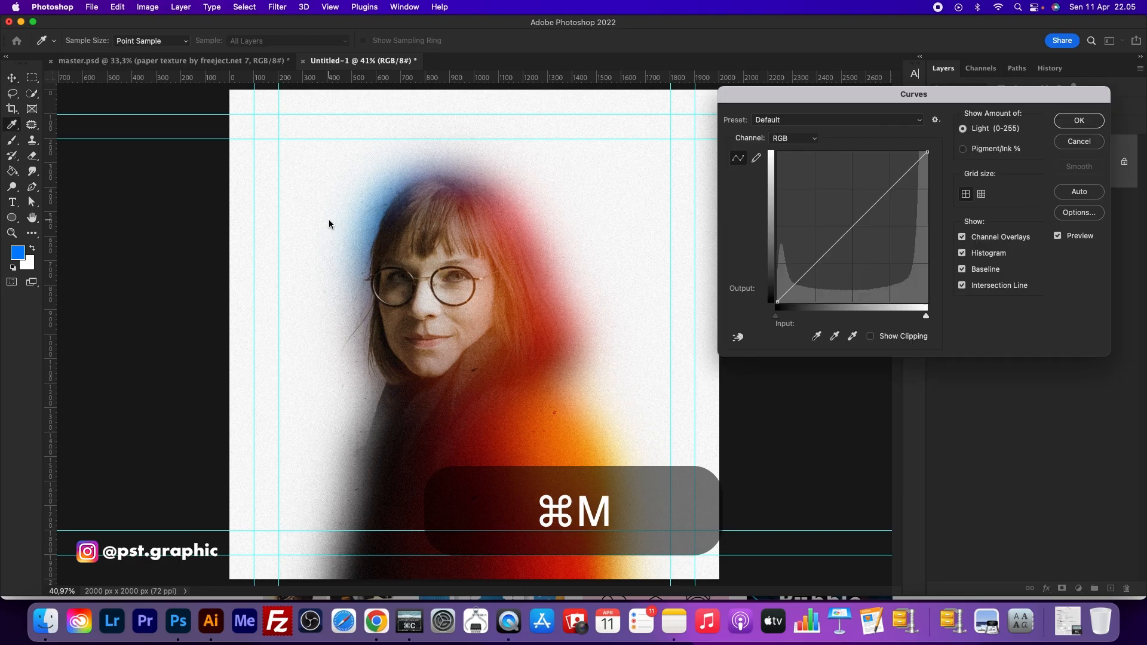
{"action": "left_click", "coordinate": [878, 197]}
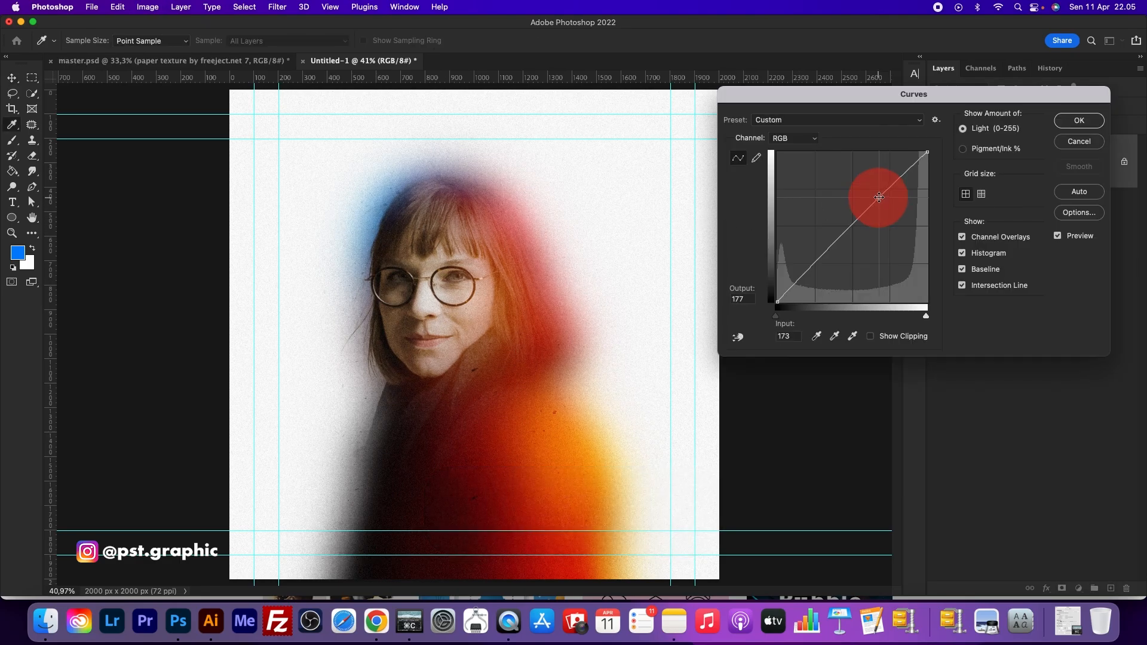
{"action": "left_click_drag", "start_coordinate": [816, 259], "coordinate": [823, 274]}
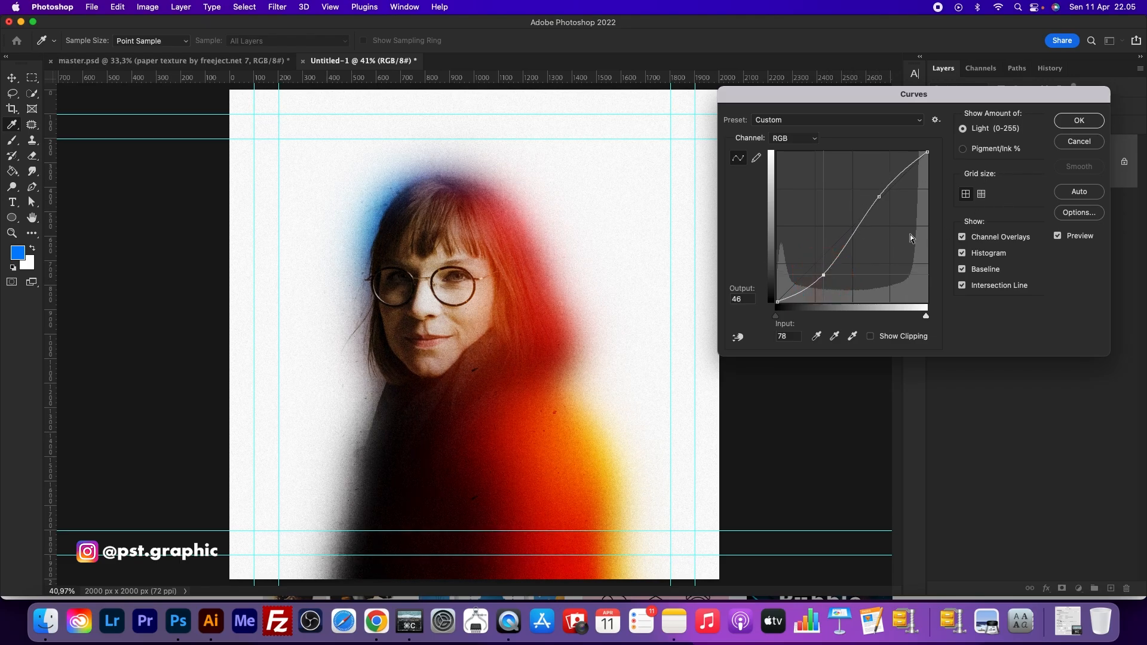
{"action": "left_click", "coordinate": [1079, 120]}
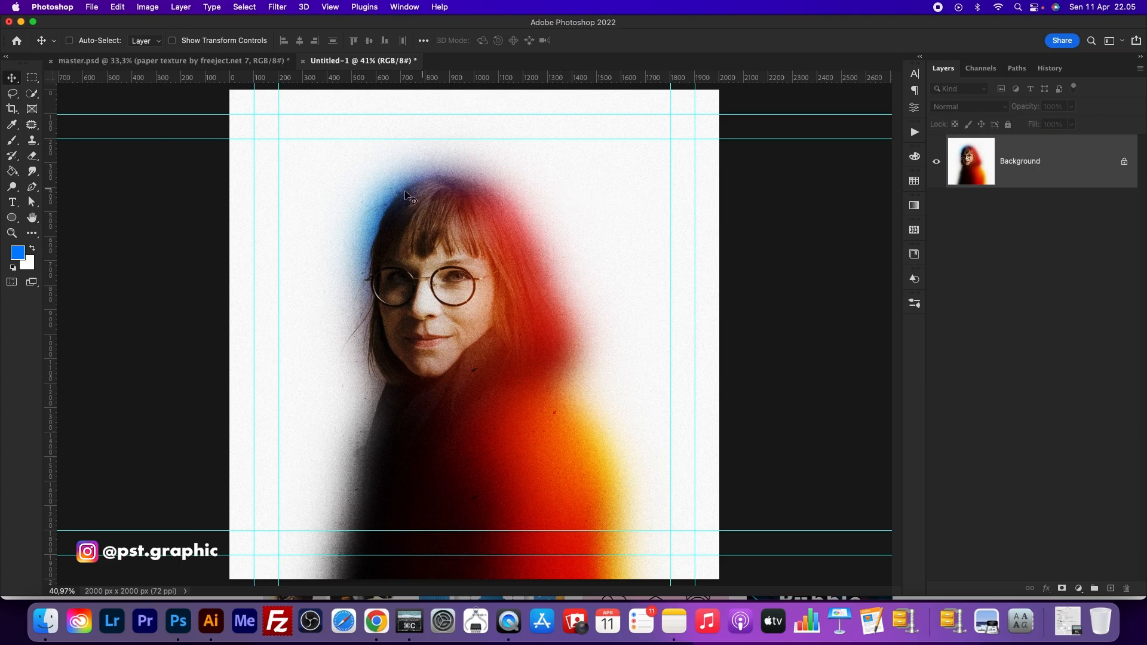
{"action": "scroll", "coordinate": [397, 201], "scroll_direction": "up", "scroll_amount": 5}
{"action": "scroll", "coordinate": [404, 224], "scroll_direction": "down", "scroll_amount": 6}
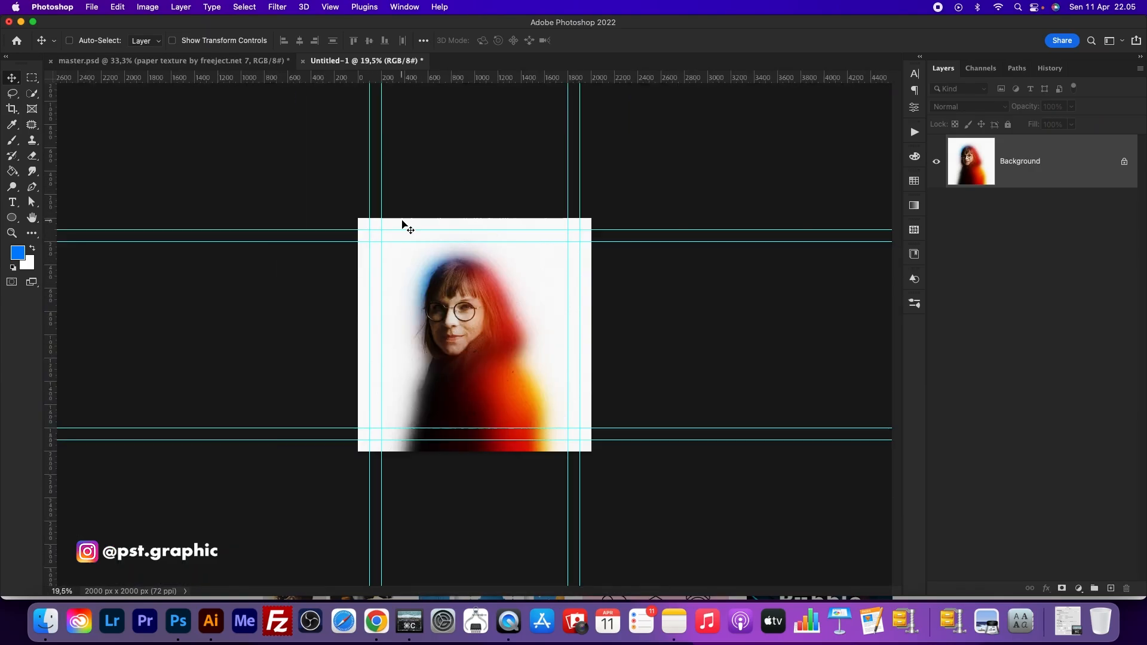
{"action": "scroll", "coordinate": [520, 376], "scroll_direction": "up", "scroll_amount": 4}
{"action": "scroll", "coordinate": [632, 410], "scroll_direction": "up", "scroll_amount": 3}
{"action": "left_click_drag", "start_coordinate": [632, 410], "coordinate": [537, 268]}
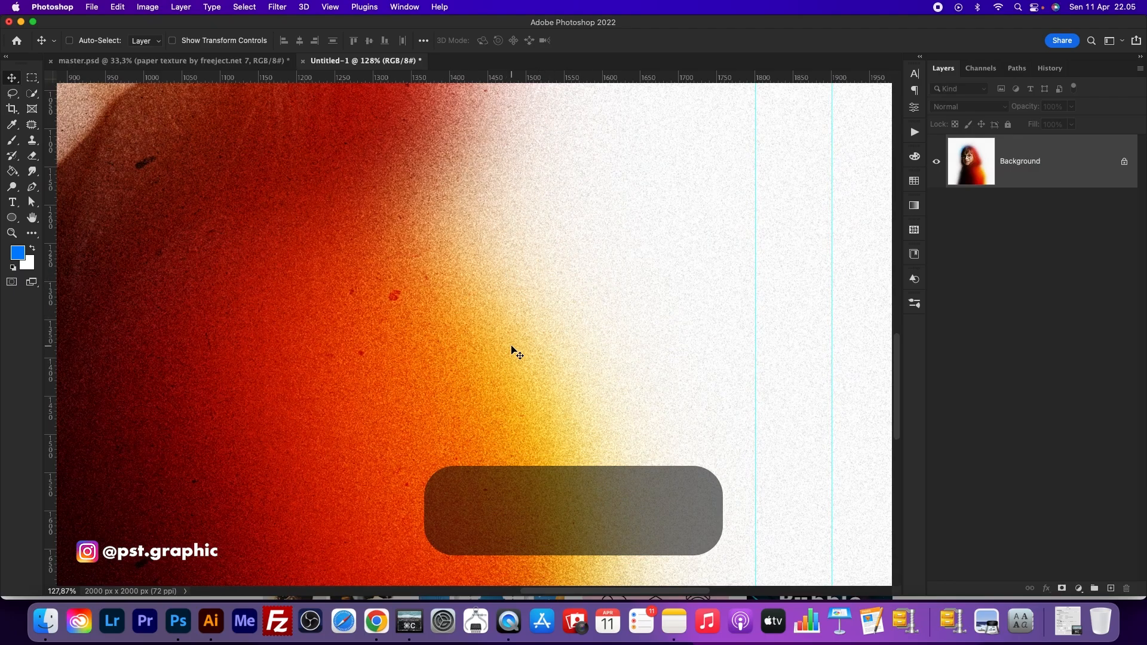
{"action": "scroll", "coordinate": [512, 352], "scroll_direction": "down", "scroll_amount": 5}
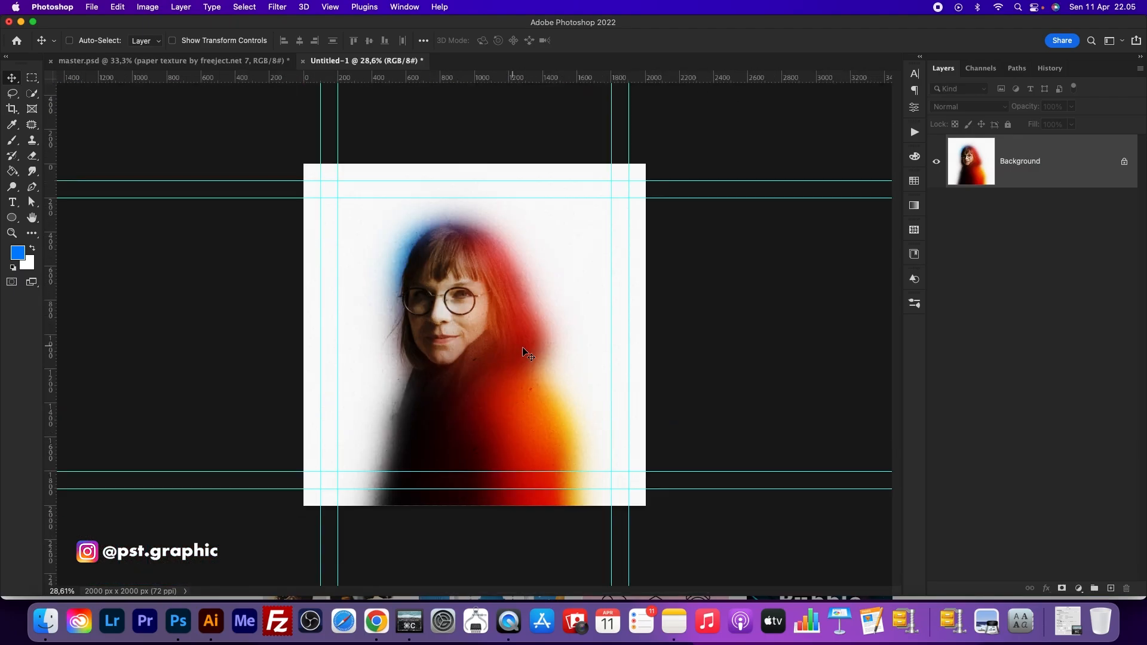